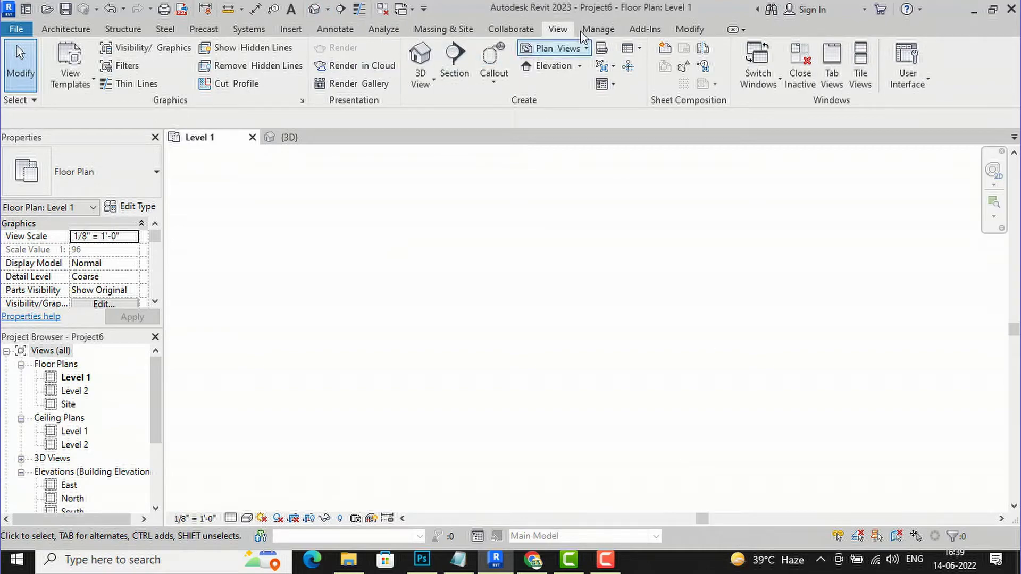
# Tile the Level 1 floor plan and the {3D} view side by side
pyautogui.click(872, 74)
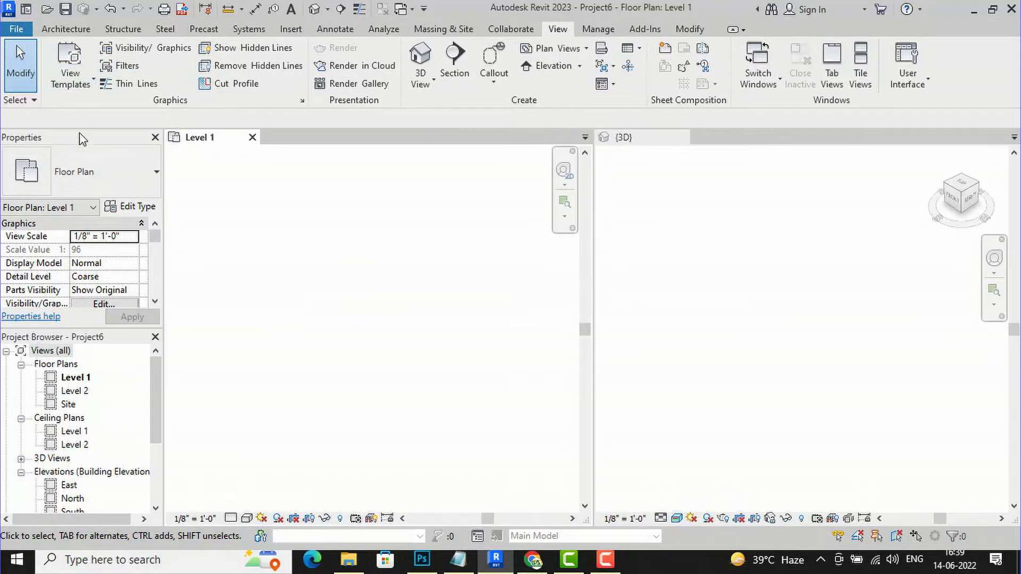
# Draw an 8'-6" long Generic - 8" wall on Level 1 and select it
pyautogui.click(73, 32)
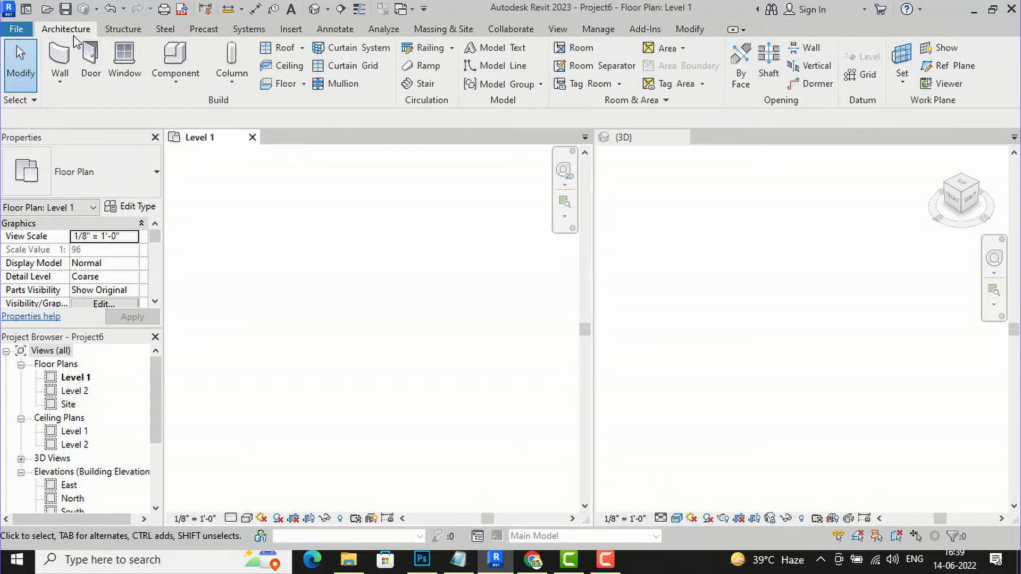
pyautogui.click(59, 57)
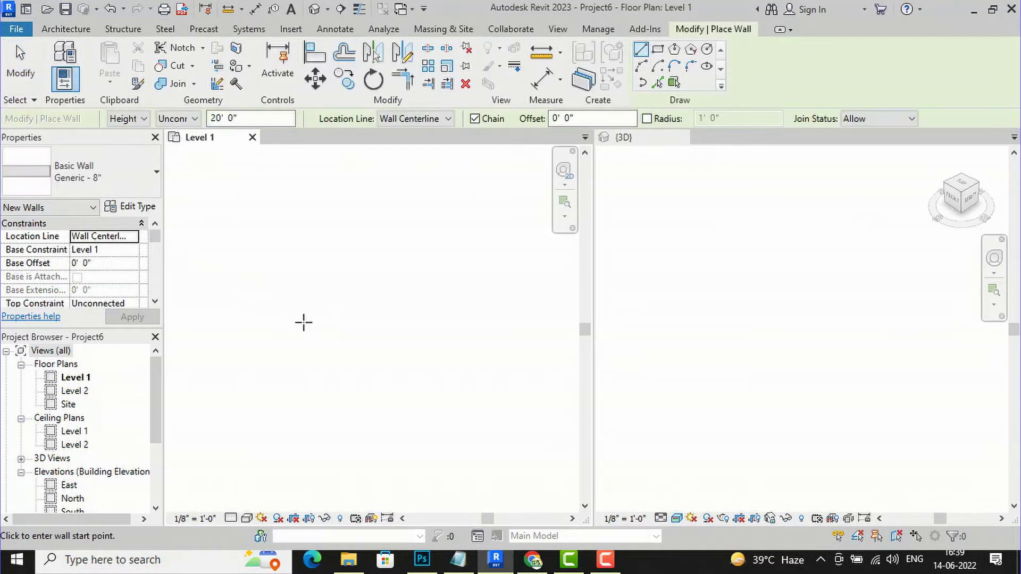
pyautogui.click(303, 322)
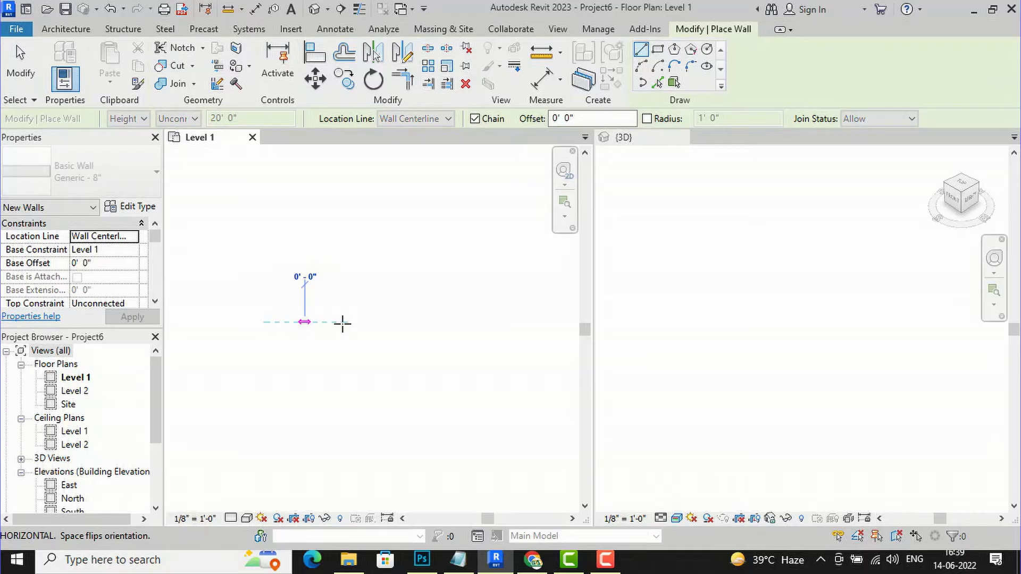
pyautogui.click(407, 322)
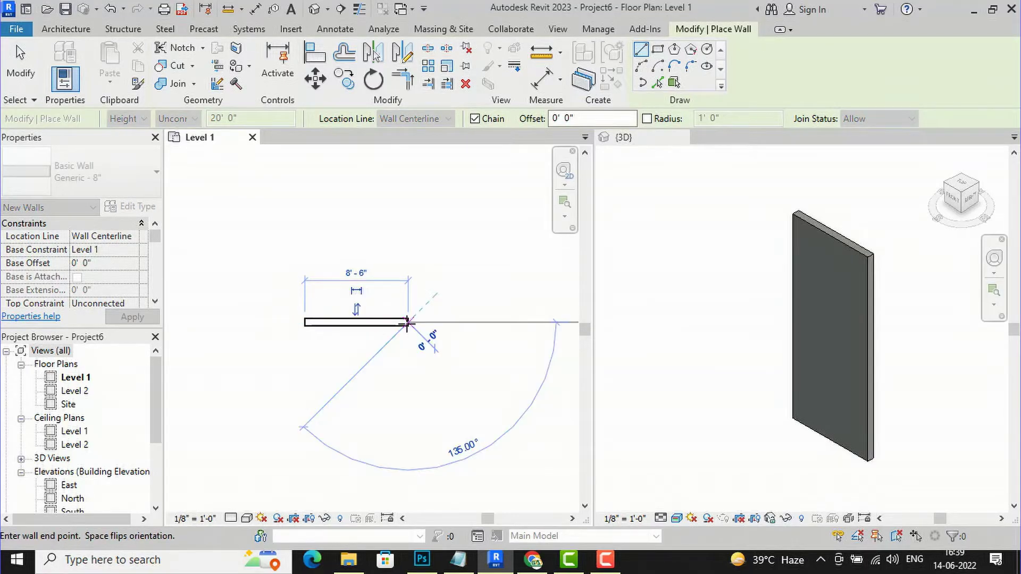
pyautogui.press('Escape')
pyautogui.press('Escape')
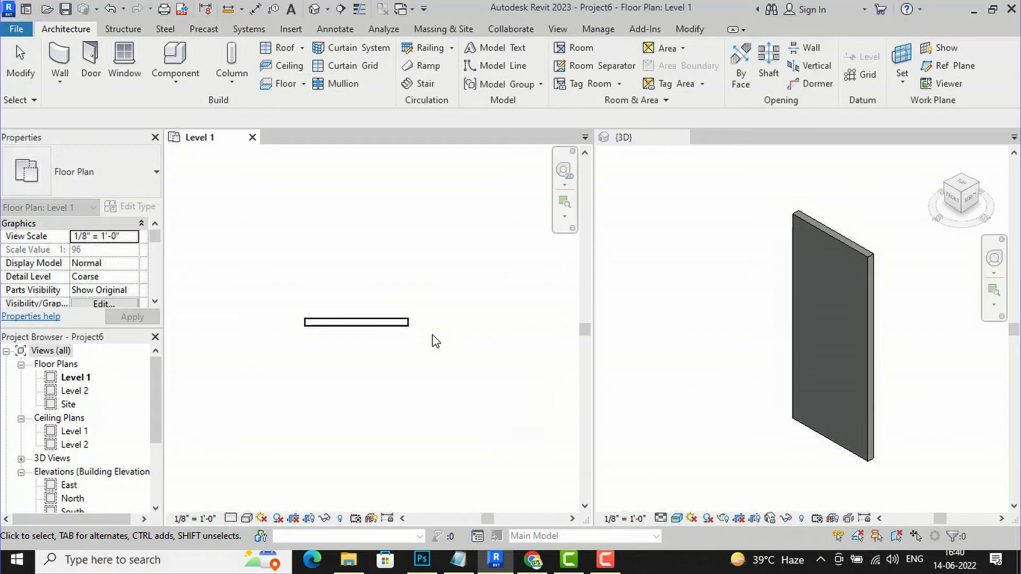
pyautogui.click(396, 323)
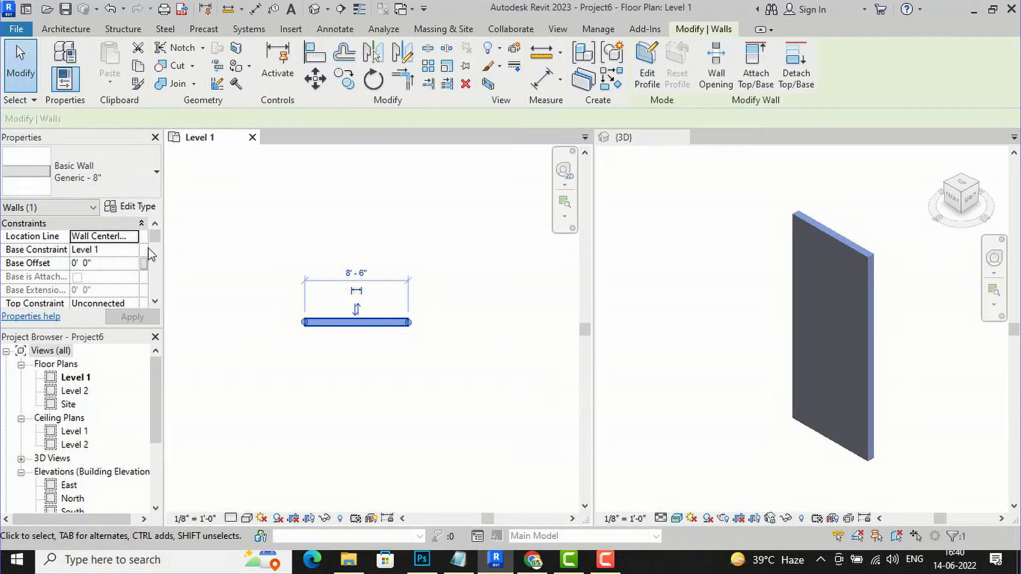
pyautogui.scroll(-3, 151, 255)
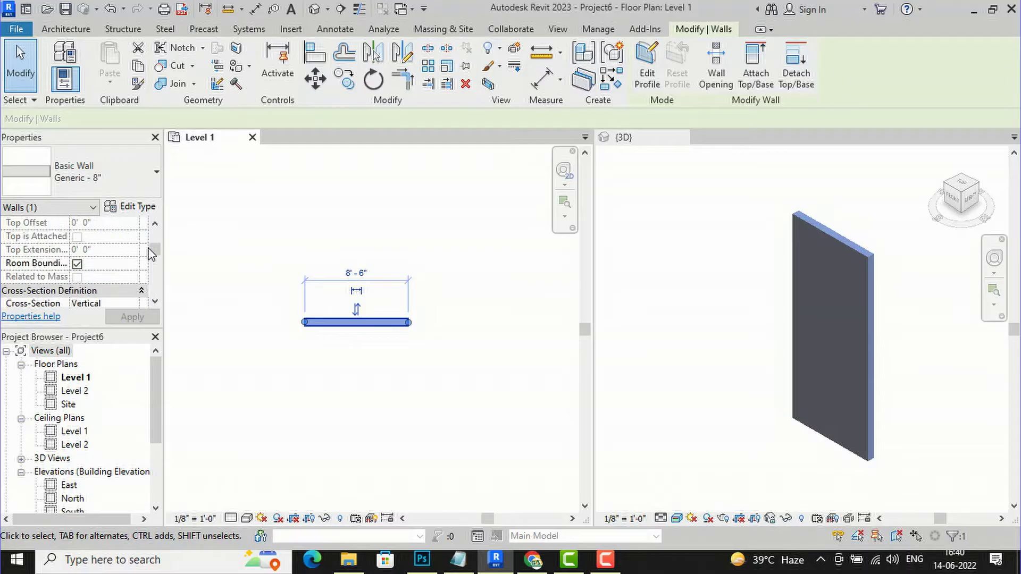
pyautogui.scroll(-1, 150, 254)
pyautogui.scroll(-1, 151, 254)
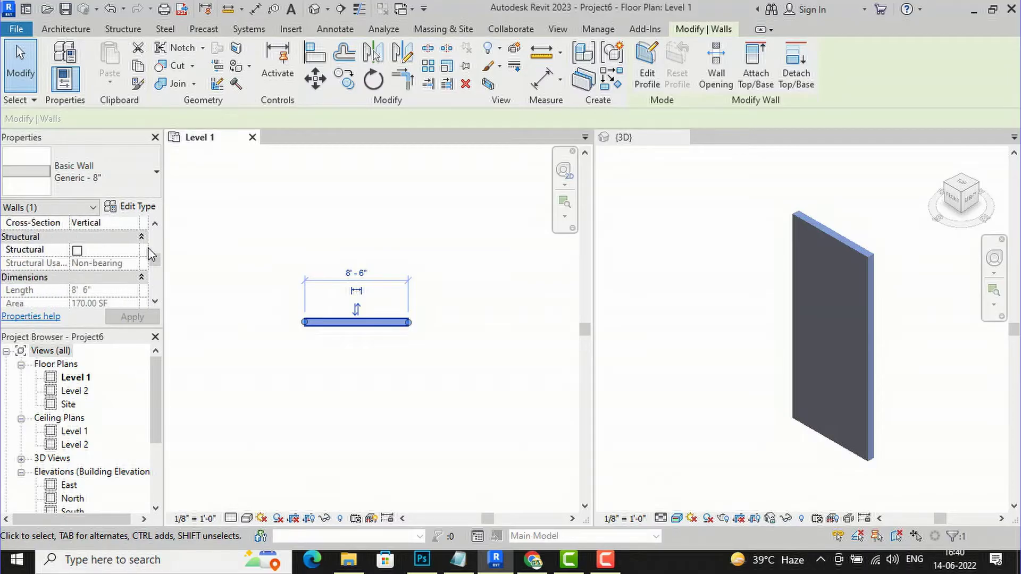
pyautogui.scroll(-4, 151, 254)
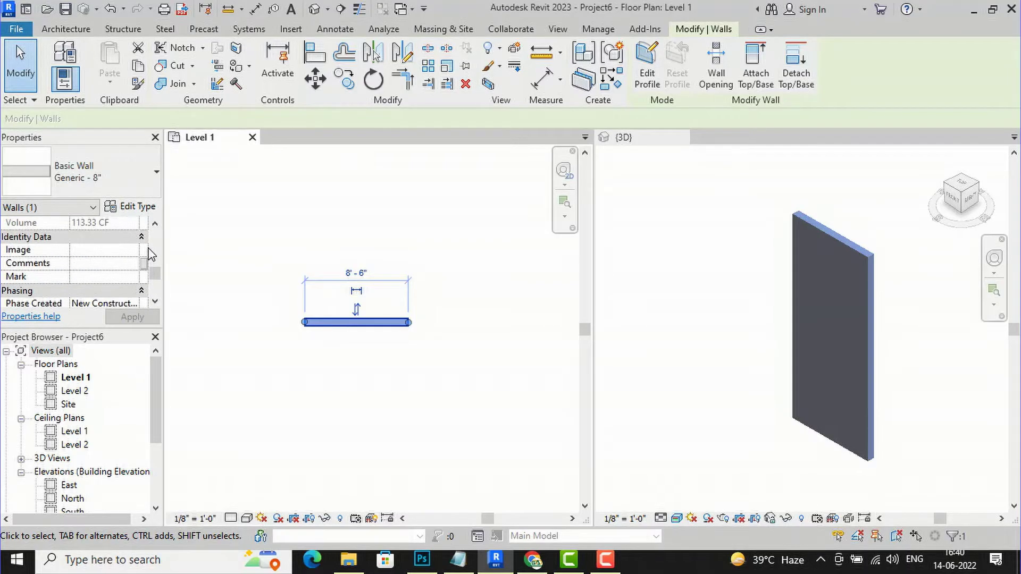
pyautogui.scroll(-1, 151, 254)
pyautogui.scroll(5, 150, 256)
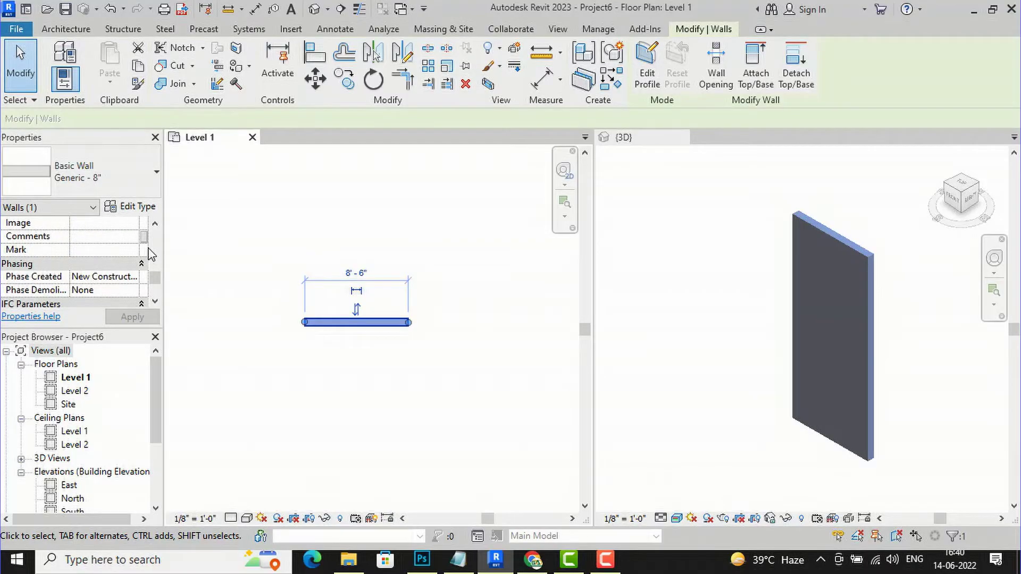
pyautogui.scroll(1, 149, 260)
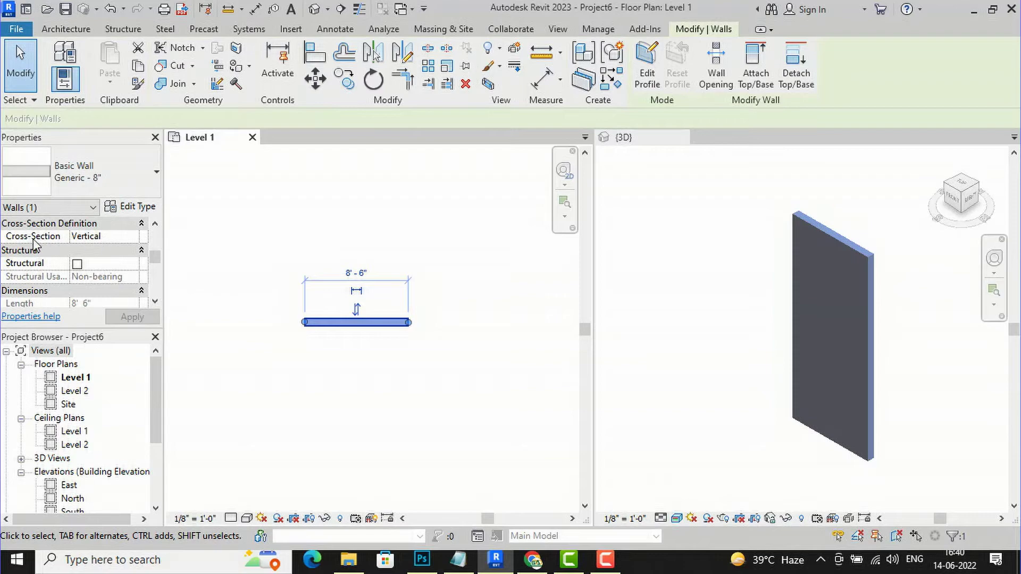
pyautogui.click(128, 238)
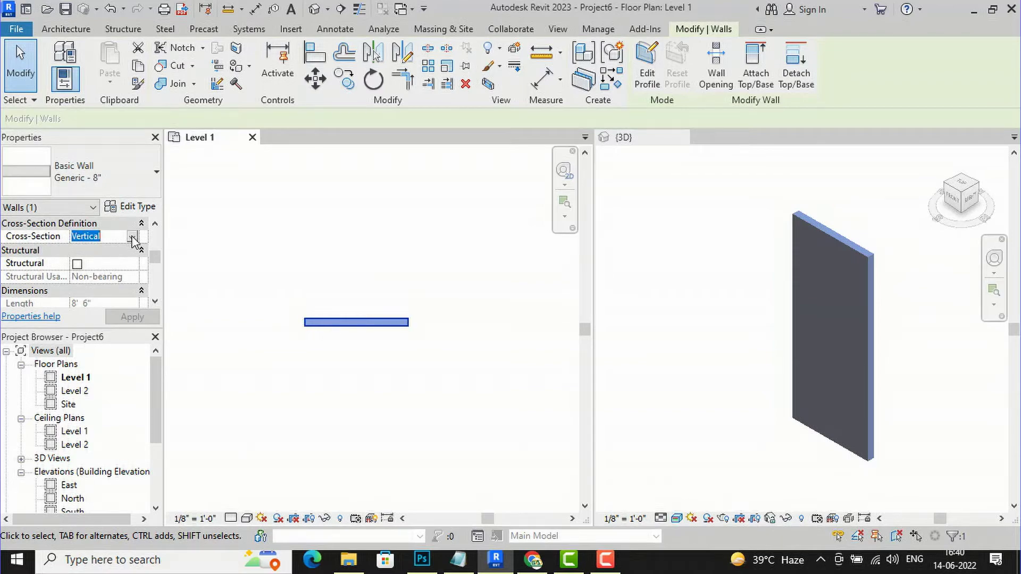
pyautogui.click(133, 238)
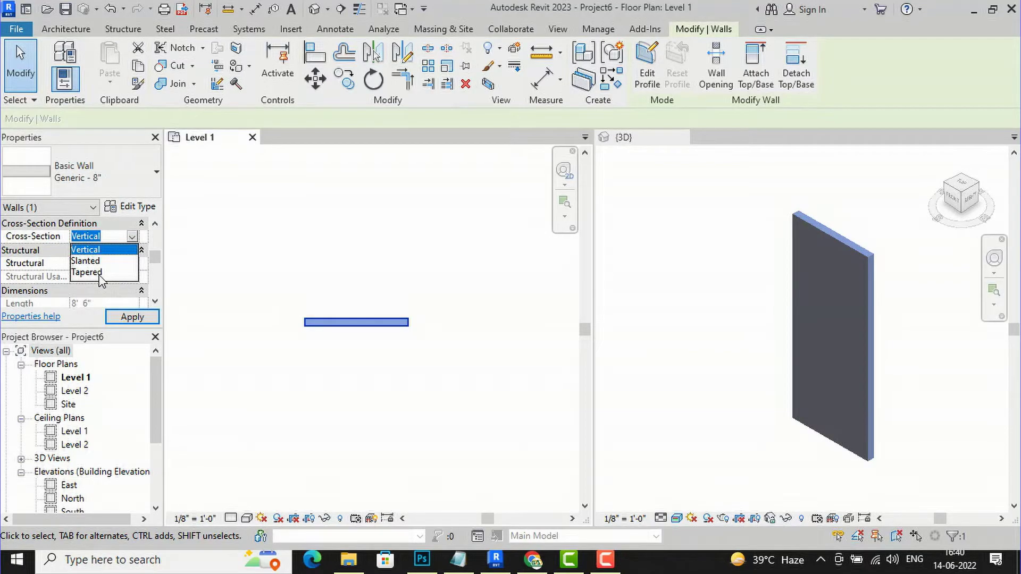
pyautogui.click(99, 274)
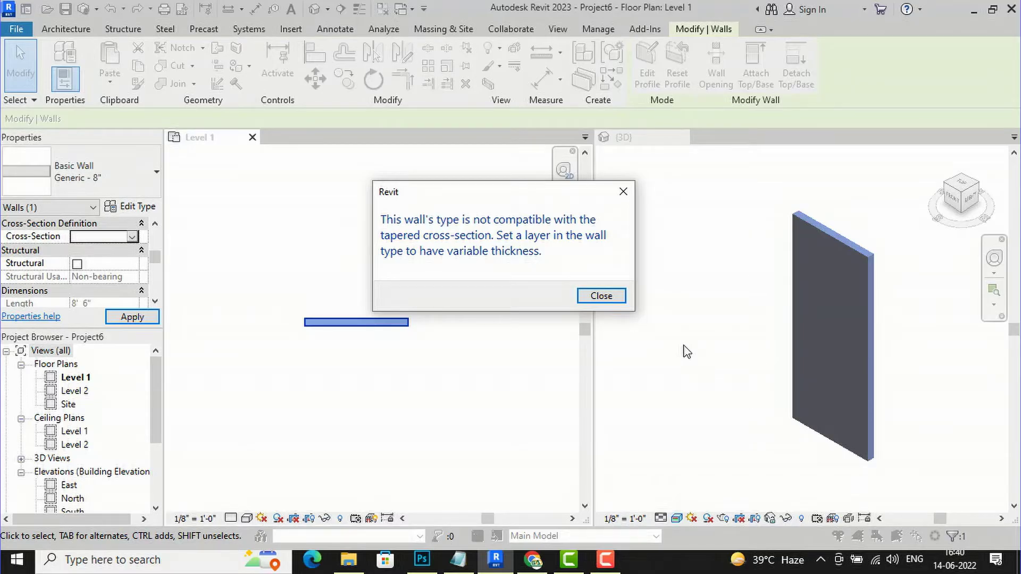
pyautogui.click(623, 192)
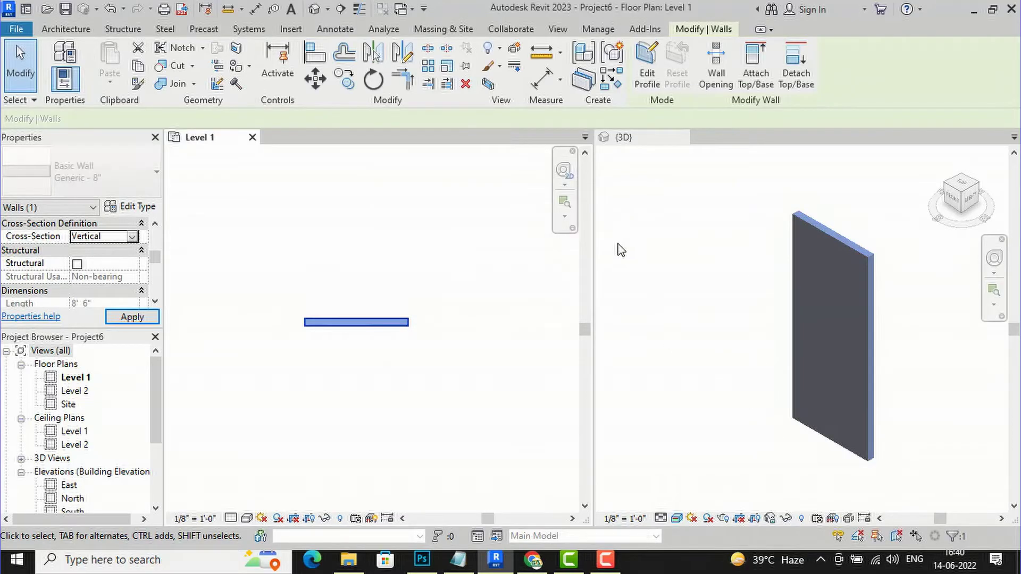
pyautogui.click(652, 291)
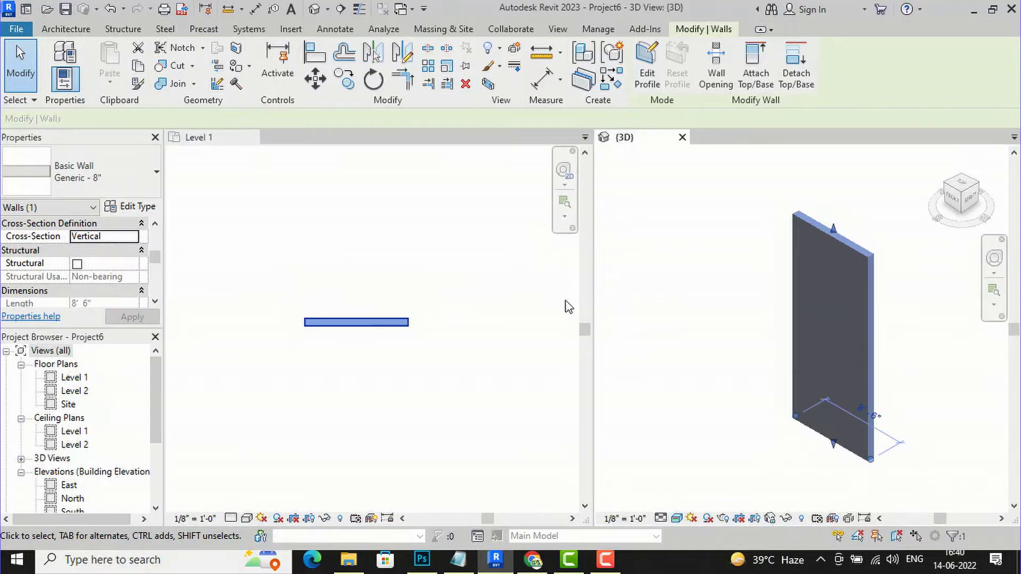
pyautogui.click(381, 352)
pyautogui.click(391, 322)
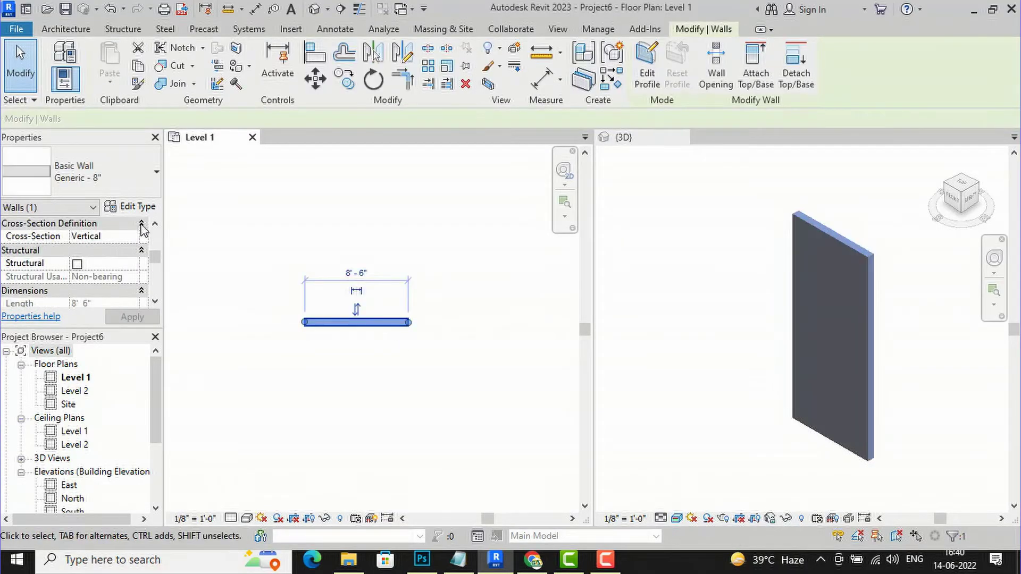
# Make the Generic - 8" structure layer 1' 0" thick with Variable thickness enabled
pyautogui.click(137, 207)
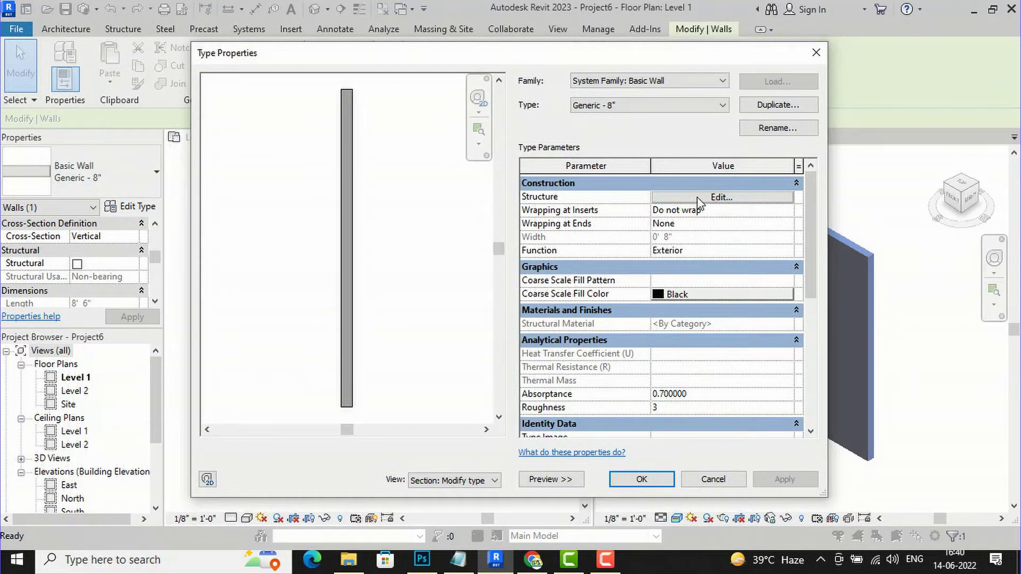
pyautogui.click(698, 197)
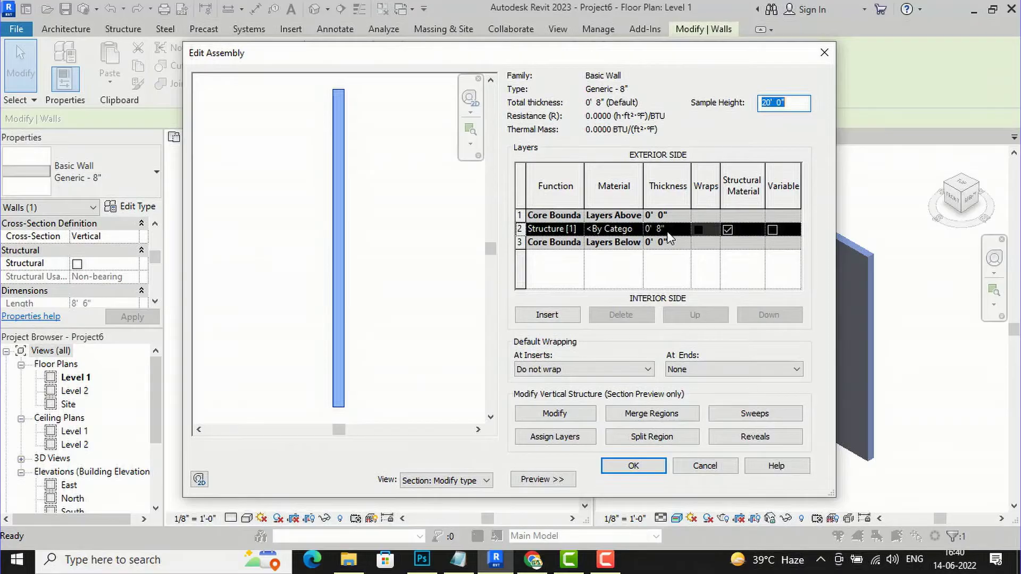
pyautogui.click(652, 231)
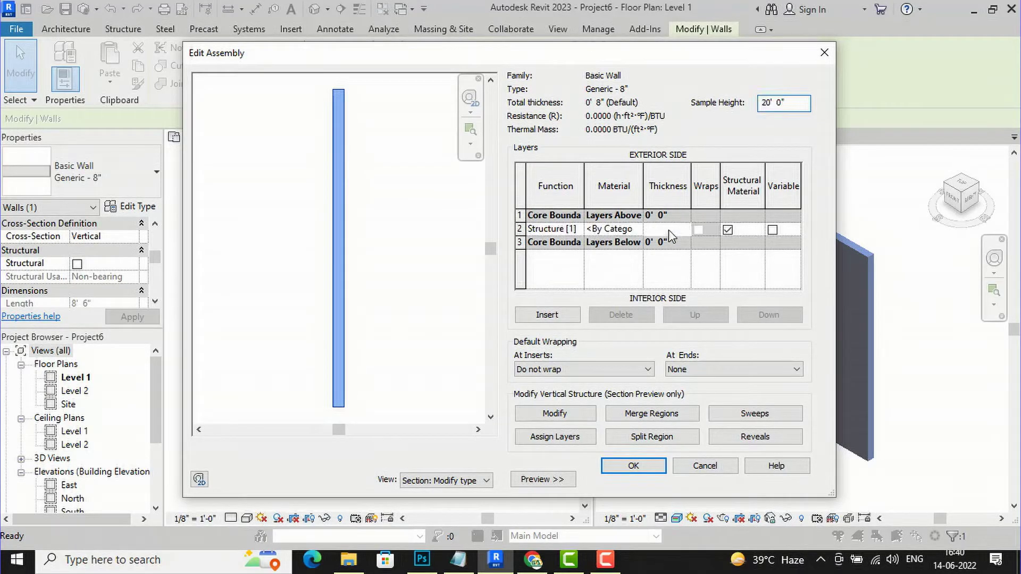
pyautogui.write('1')
pyautogui.press('Tab')
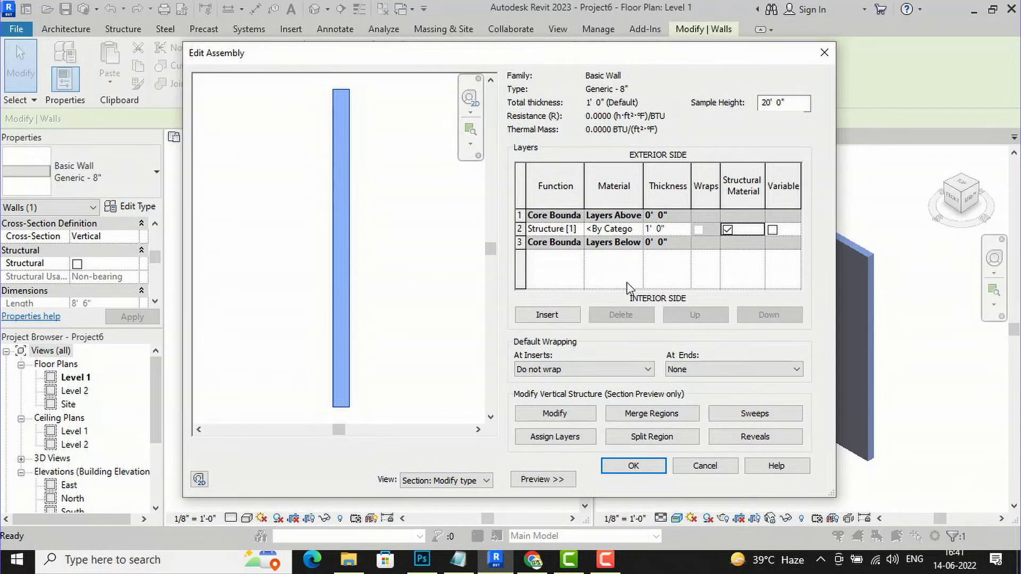
pyautogui.click(771, 235)
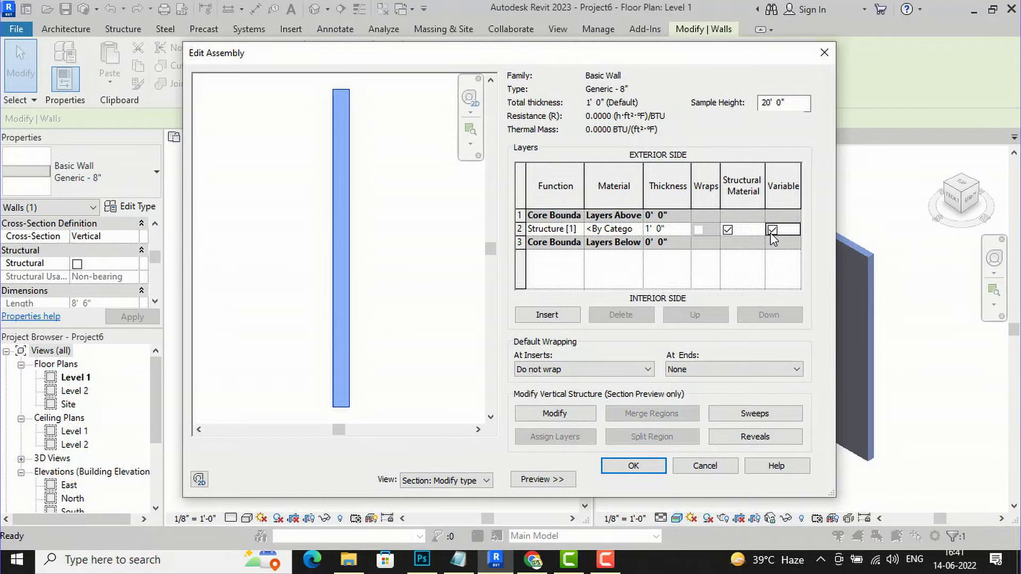
pyautogui.click(633, 466)
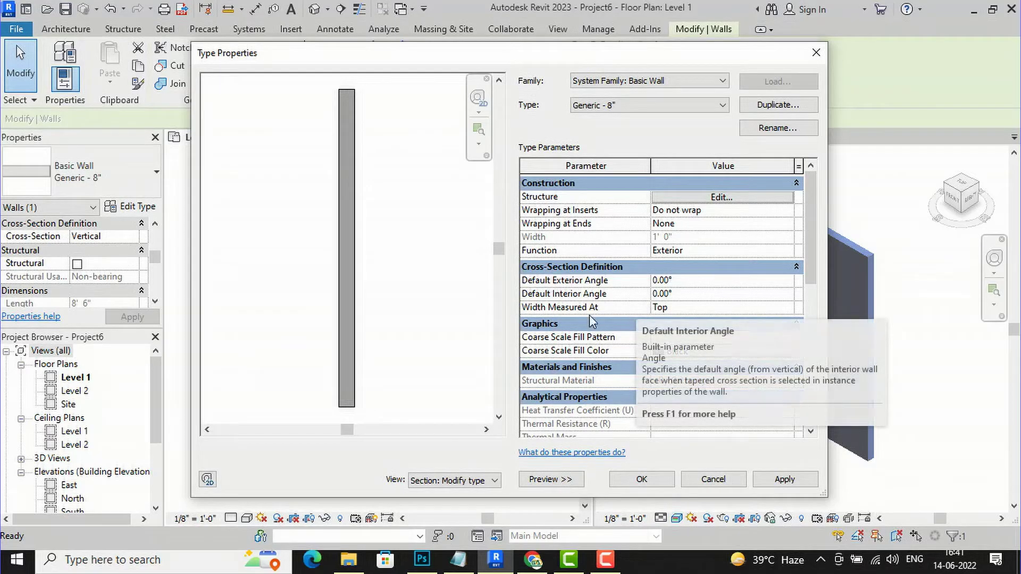
# Keep Width Measured At as Top, then apply and close the type properties
pyautogui.click(672, 308)
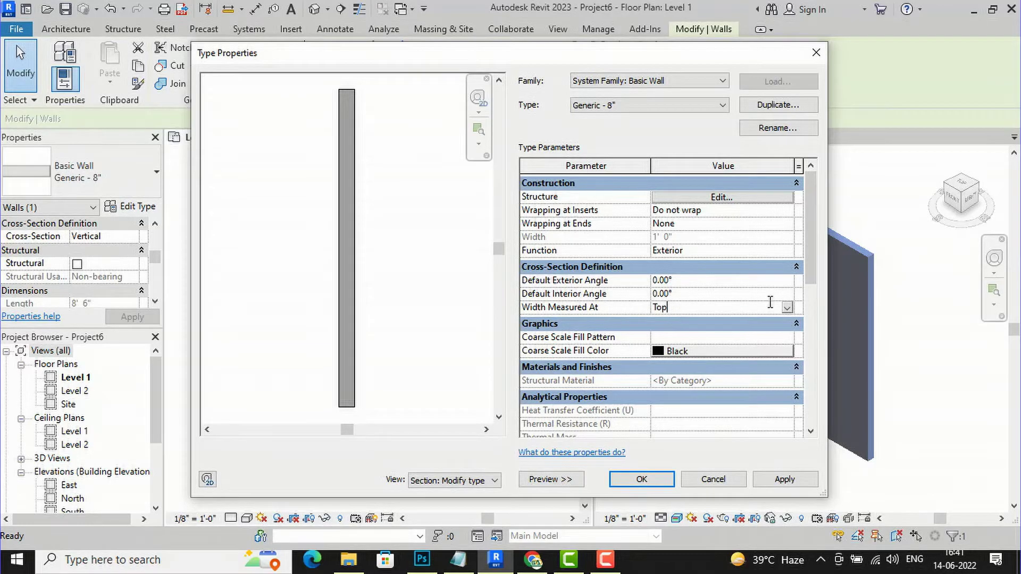
pyautogui.click(789, 308)
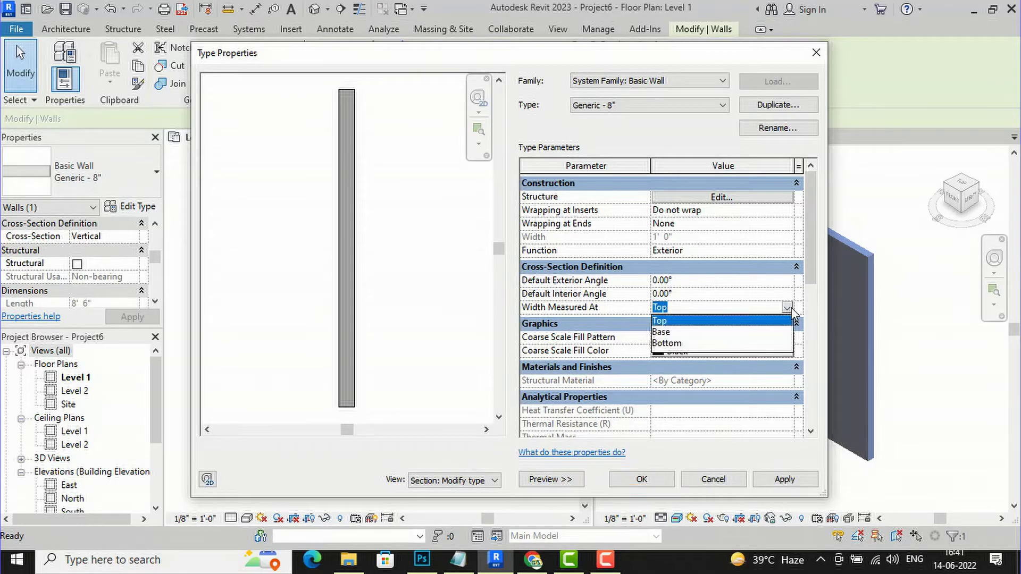
pyautogui.click(680, 321)
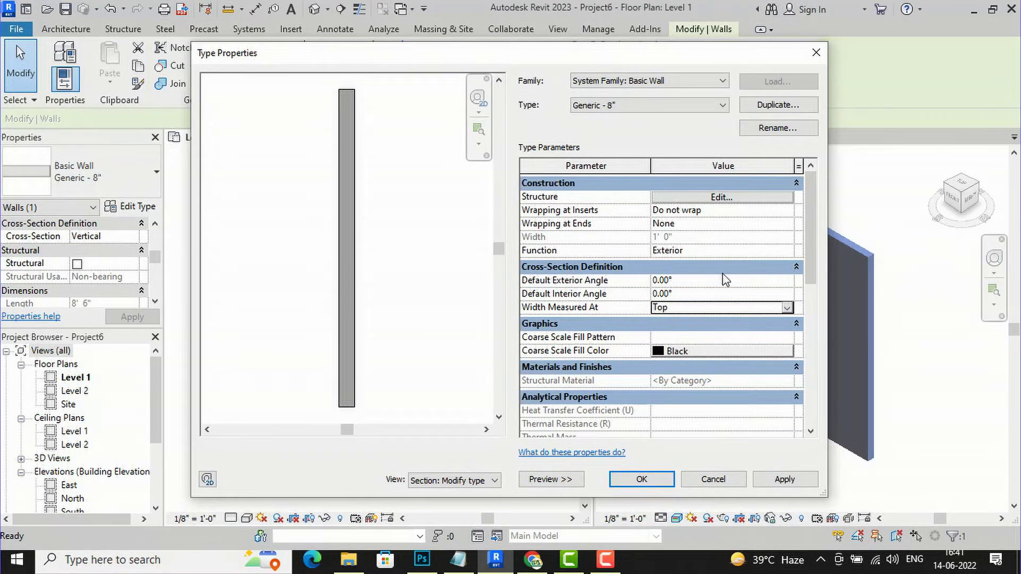
pyautogui.click(785, 480)
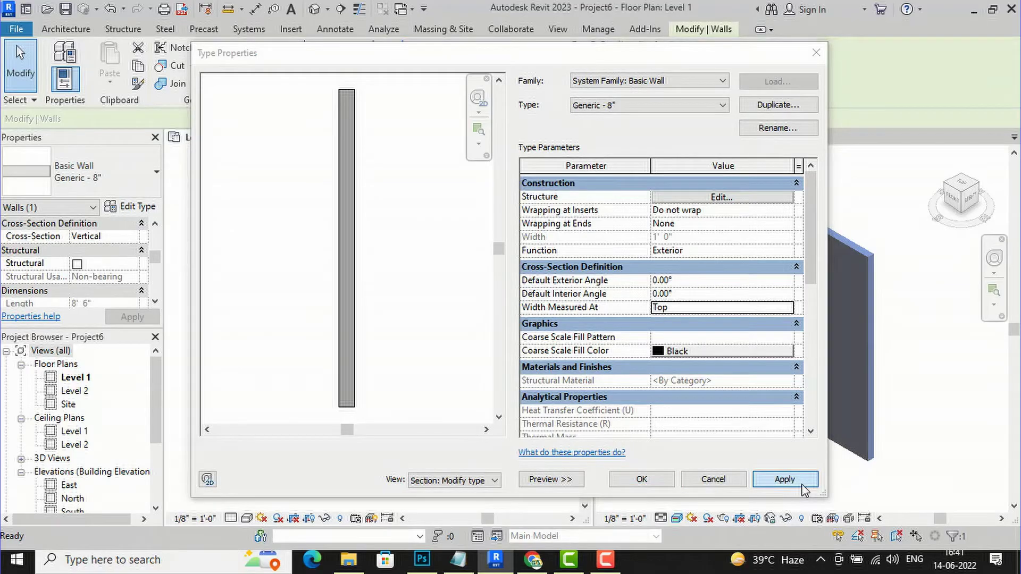
pyautogui.click(640, 480)
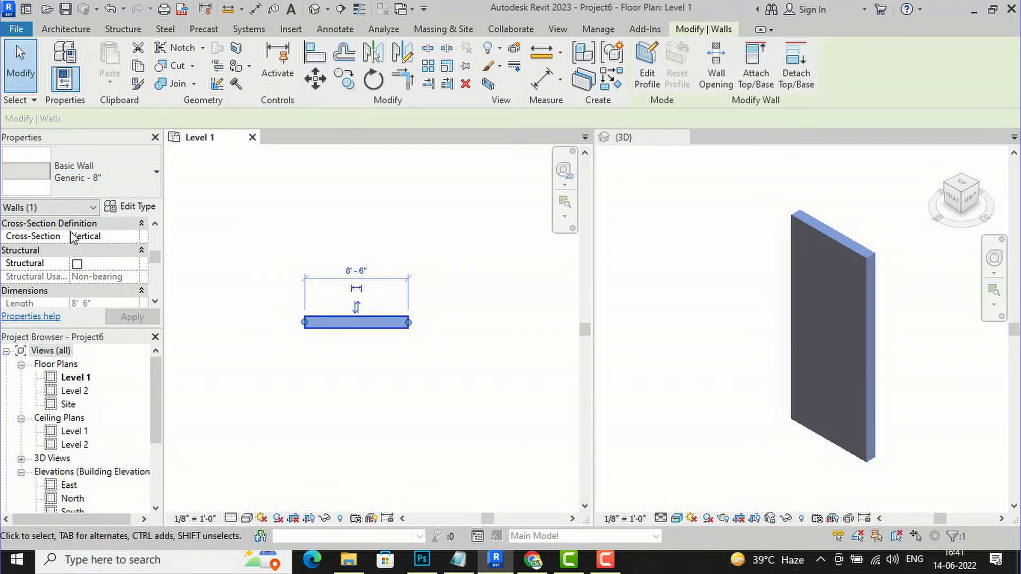
# Change the wall's Cross-Section to Tapered
pyautogui.click(121, 237)
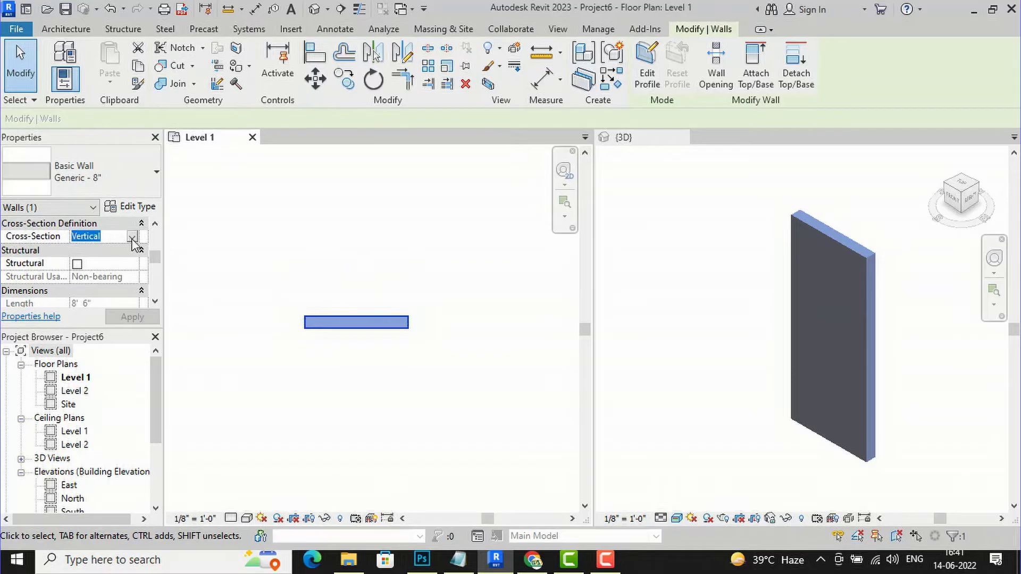
pyautogui.click(132, 237)
pyautogui.click(96, 281)
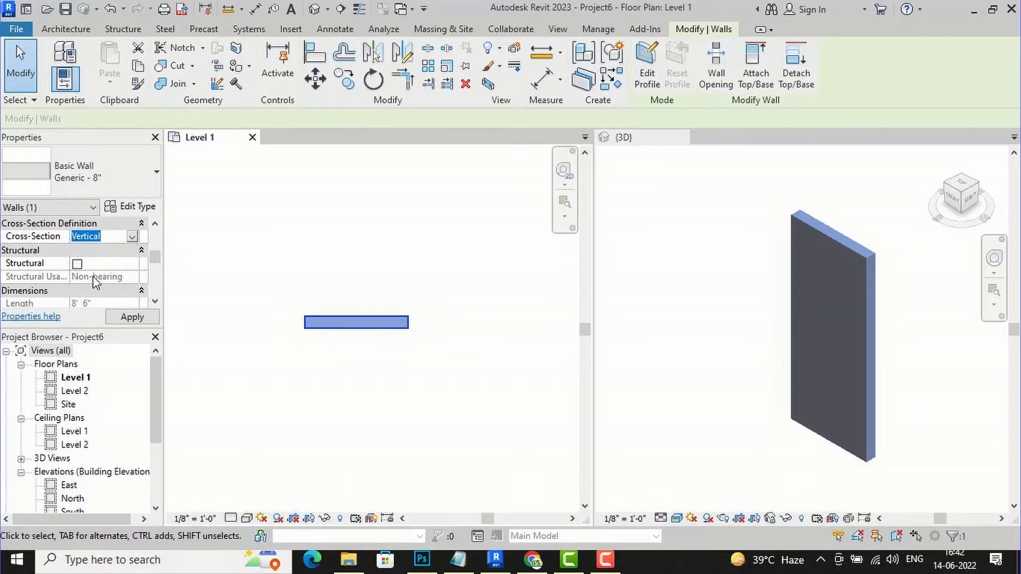
pyautogui.click(123, 318)
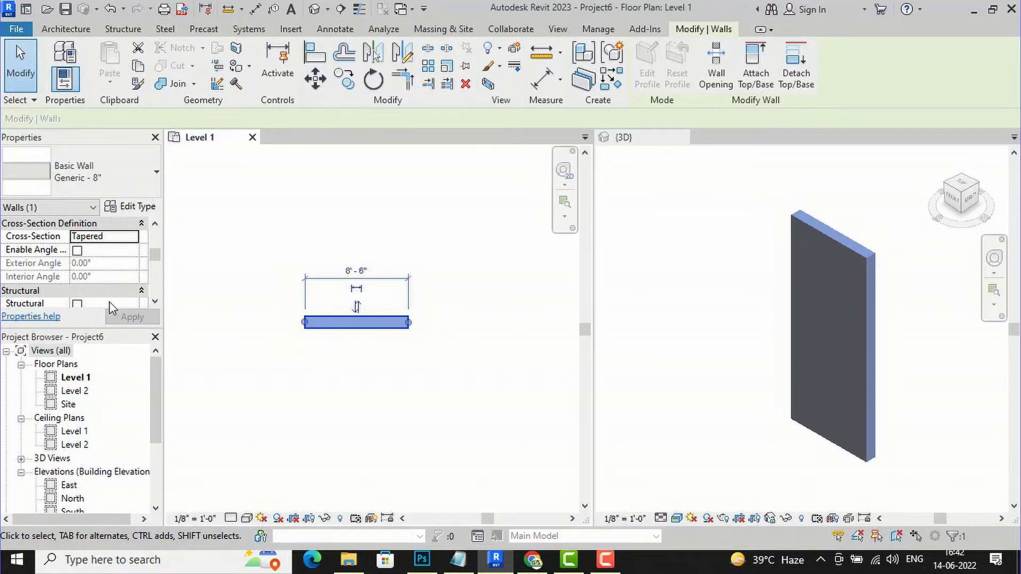
# Enable angle overrides and set the exterior angle to 10° and the interior angle to 5°
pyautogui.click(77, 251)
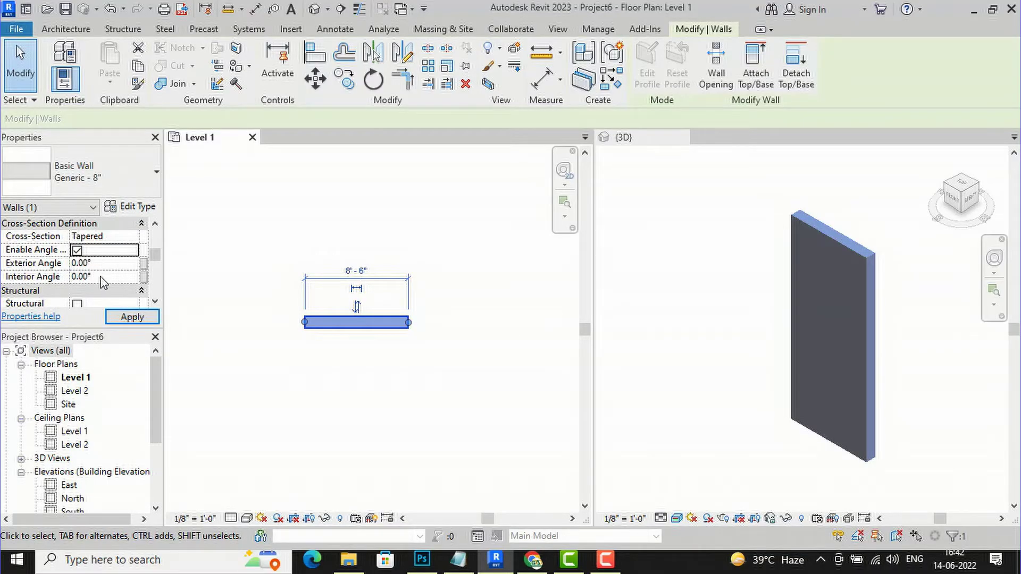
pyautogui.click(110, 264)
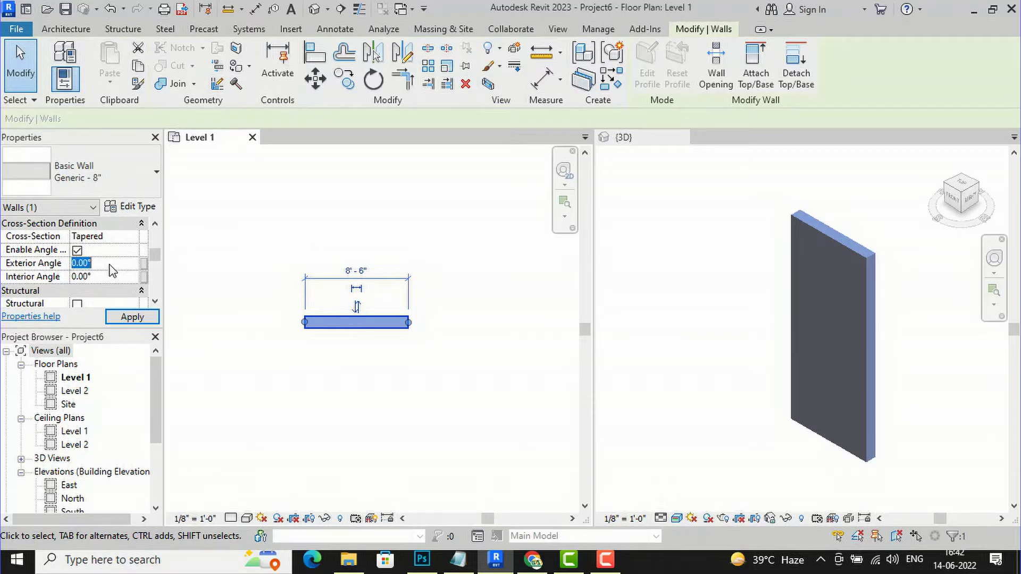
pyautogui.write('10')
pyautogui.click(133, 318)
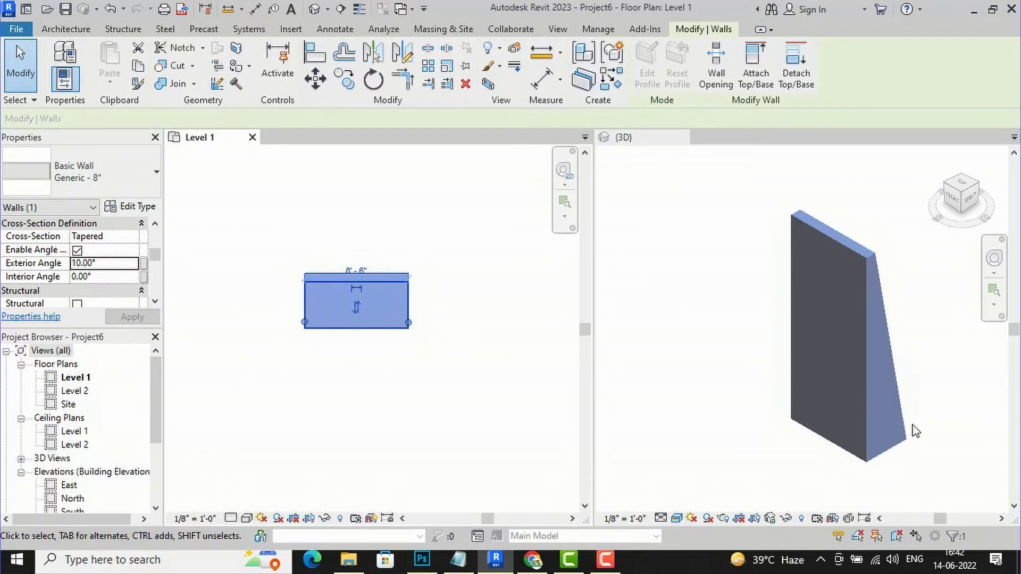
pyautogui.click(107, 278)
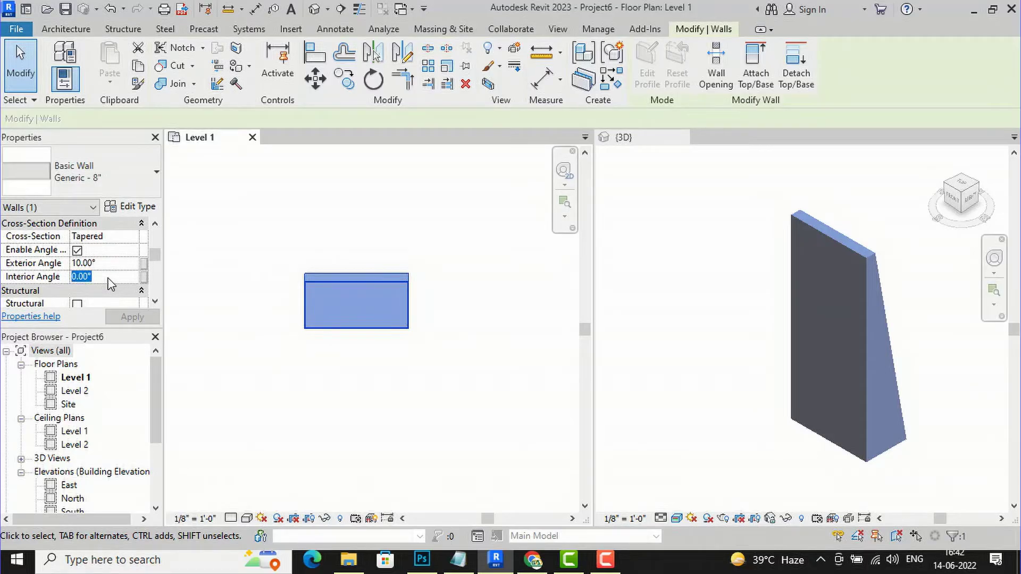
pyautogui.write('5')
pyautogui.click(121, 317)
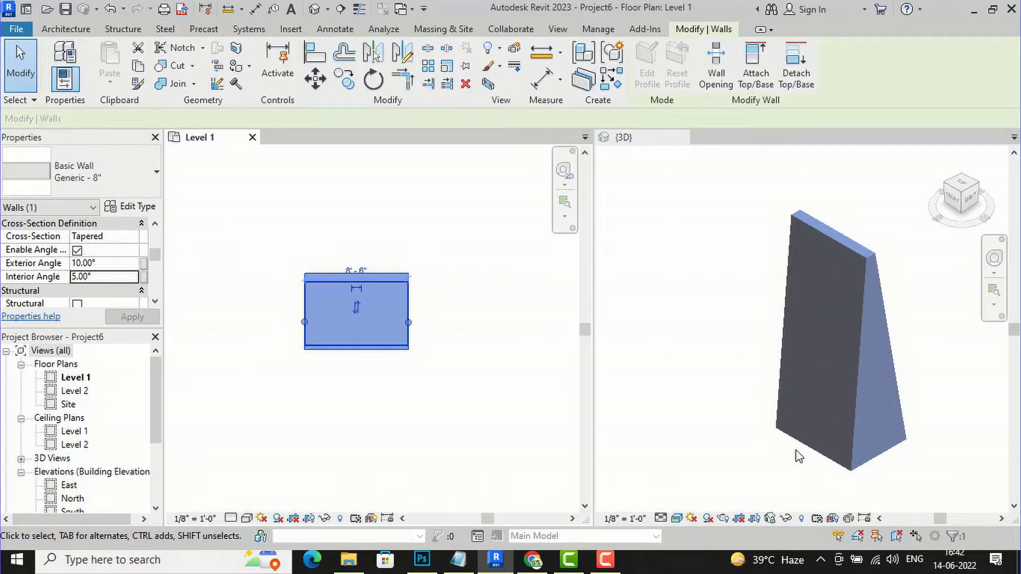
pyautogui.scroll(-1, 119, 263)
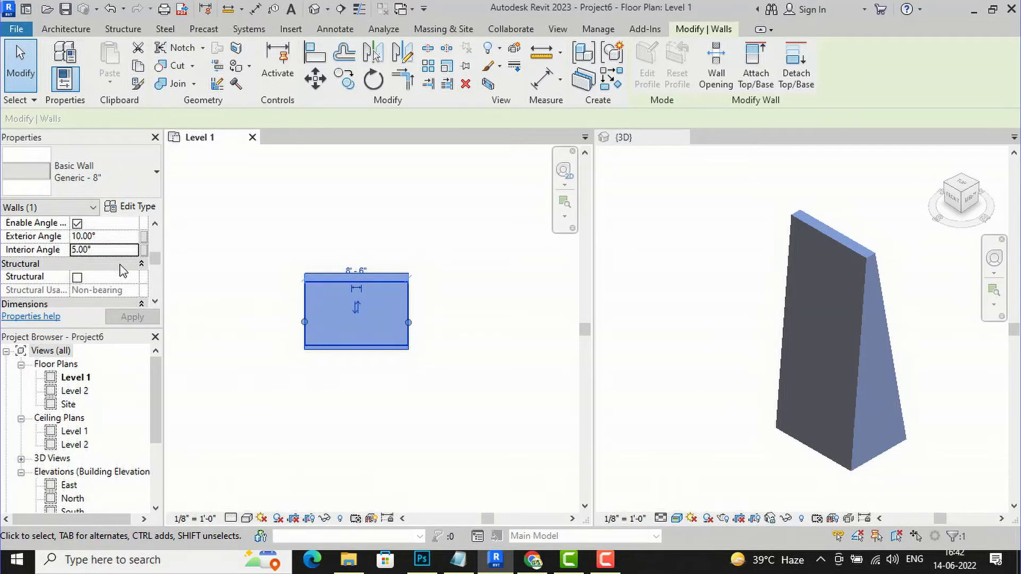
pyautogui.scroll(3, 120, 264)
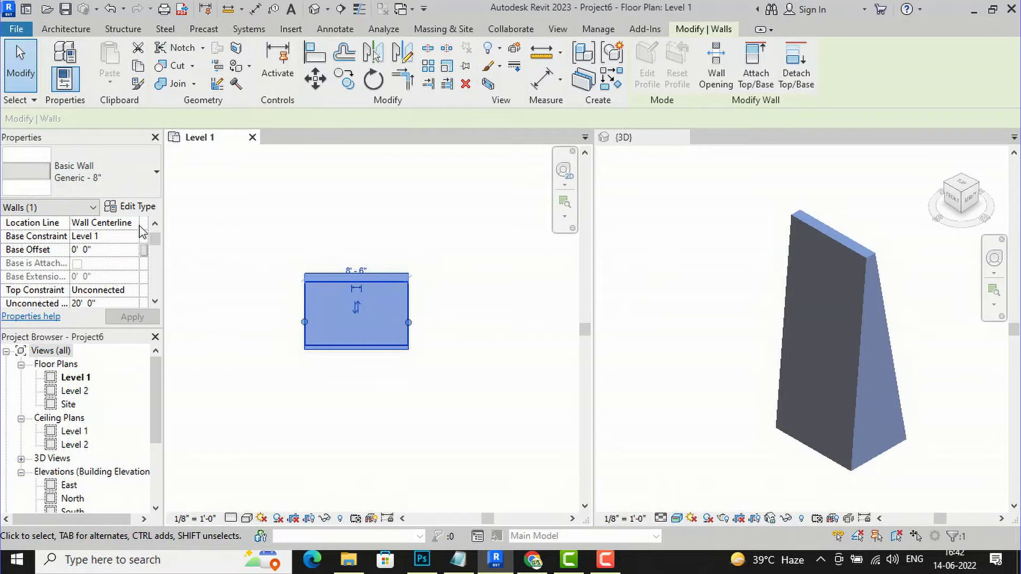
# Set the Generic - 8" type's Width Measured At to Bottom, then dismiss the self-intersection error
pyautogui.click(139, 207)
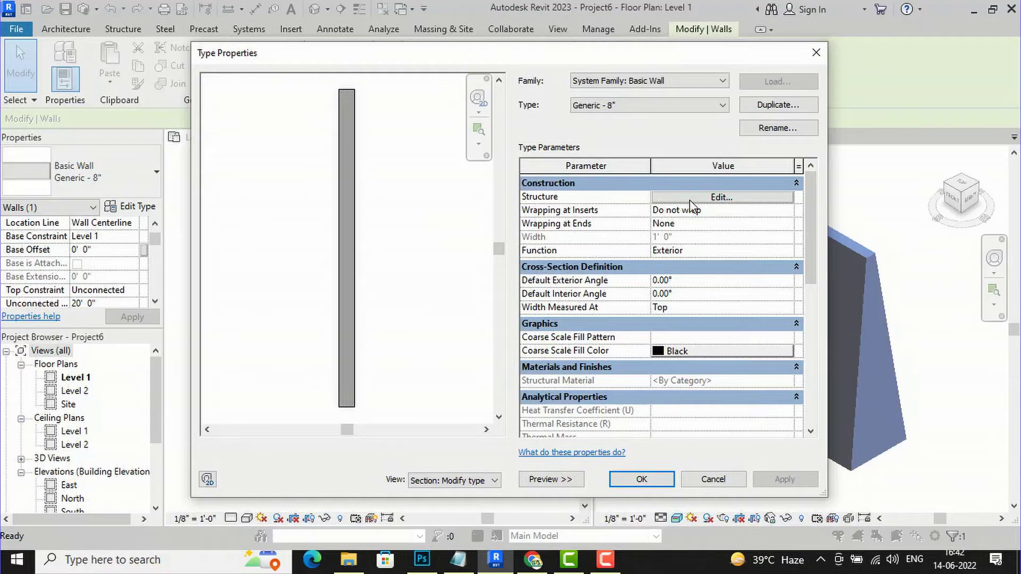
pyautogui.click(690, 201)
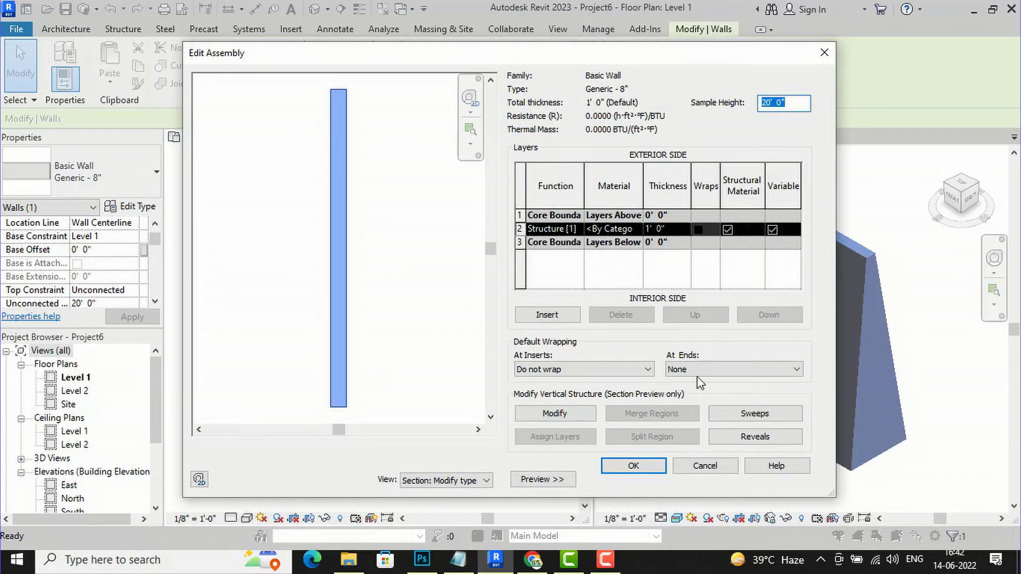
pyautogui.click(657, 473)
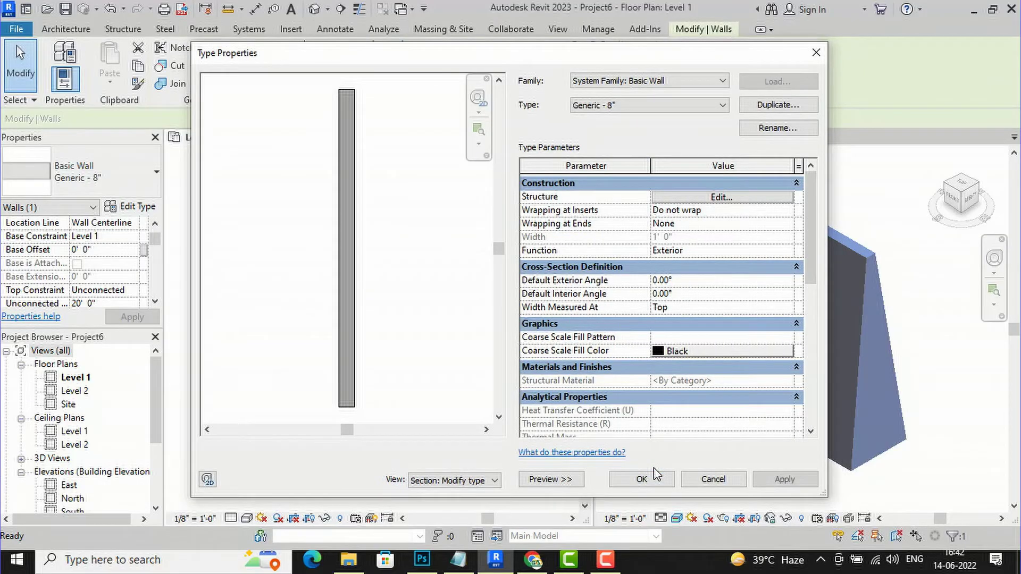
pyautogui.click(678, 307)
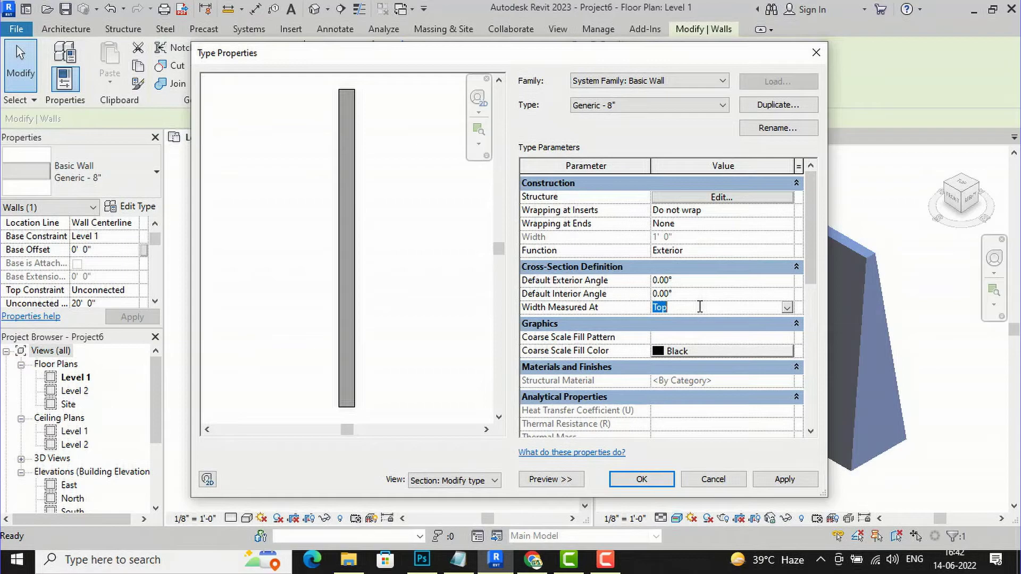
pyautogui.click(786, 308)
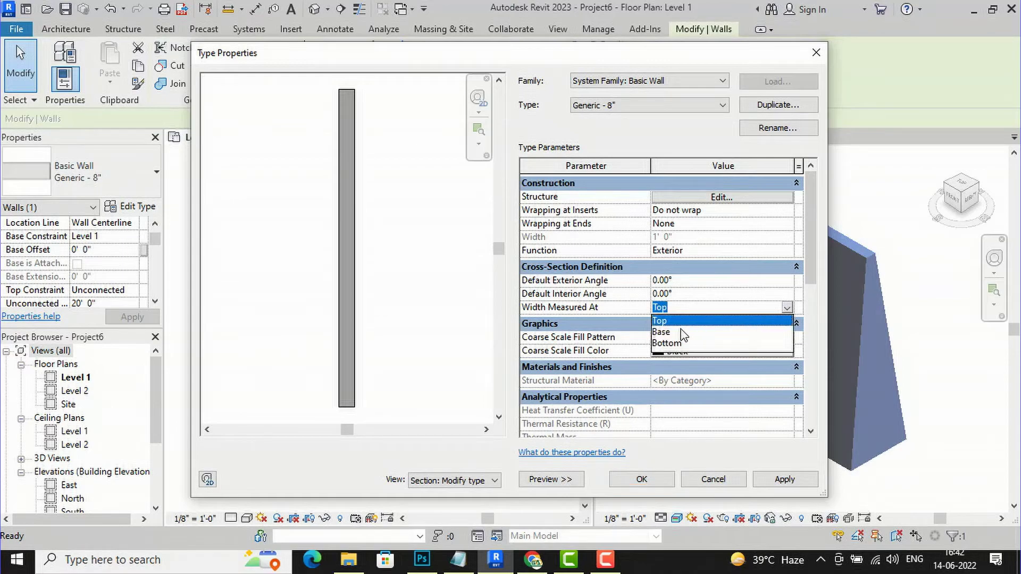
pyautogui.click(666, 344)
pyautogui.click(783, 481)
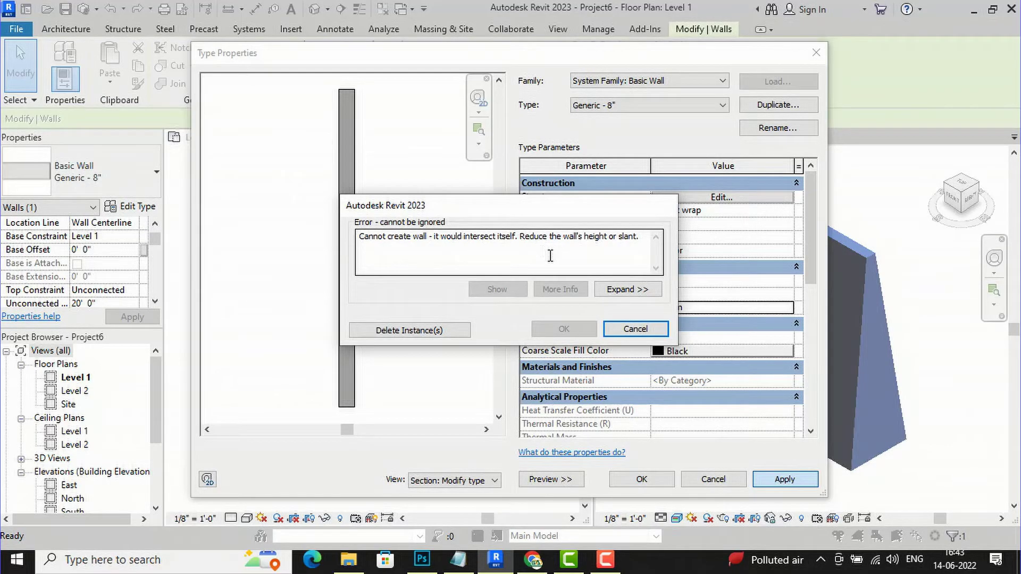
pyautogui.click(629, 329)
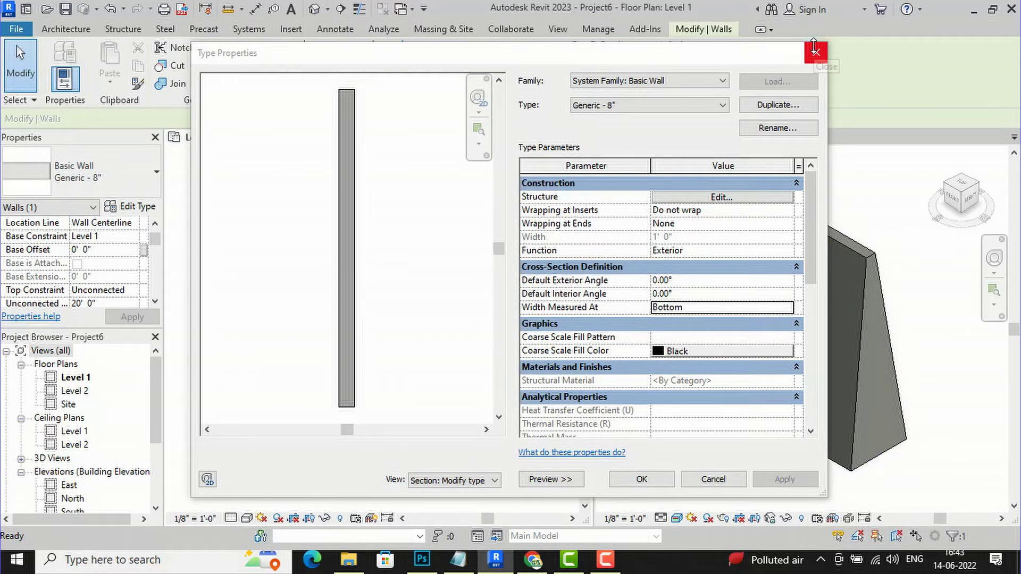
# Close Type Properties and reselect the wall in the floor plan
pyautogui.click(815, 51)
pyautogui.press('Escape')
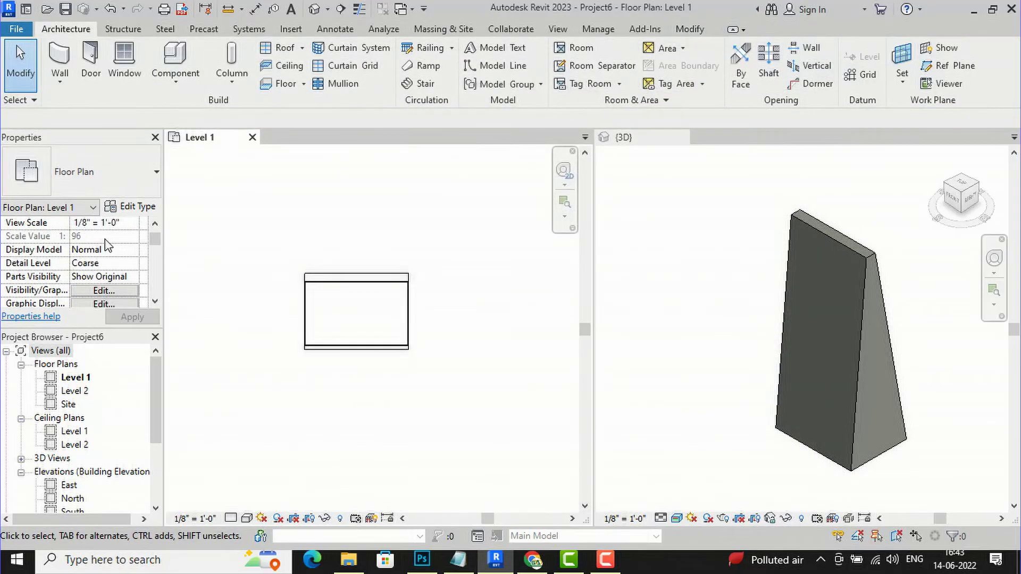
pyautogui.click(346, 287)
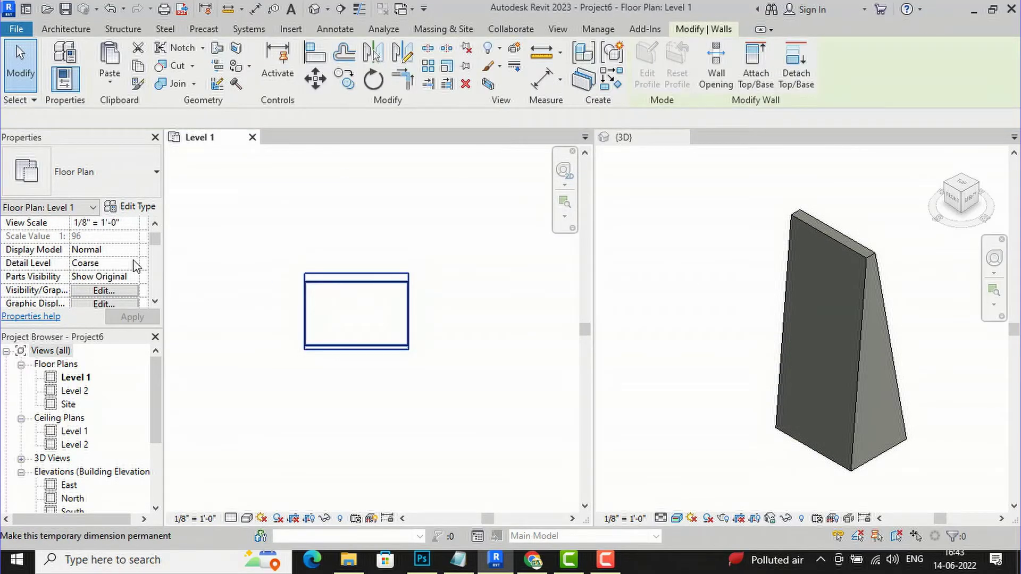
pyautogui.scroll(1, 91, 250)
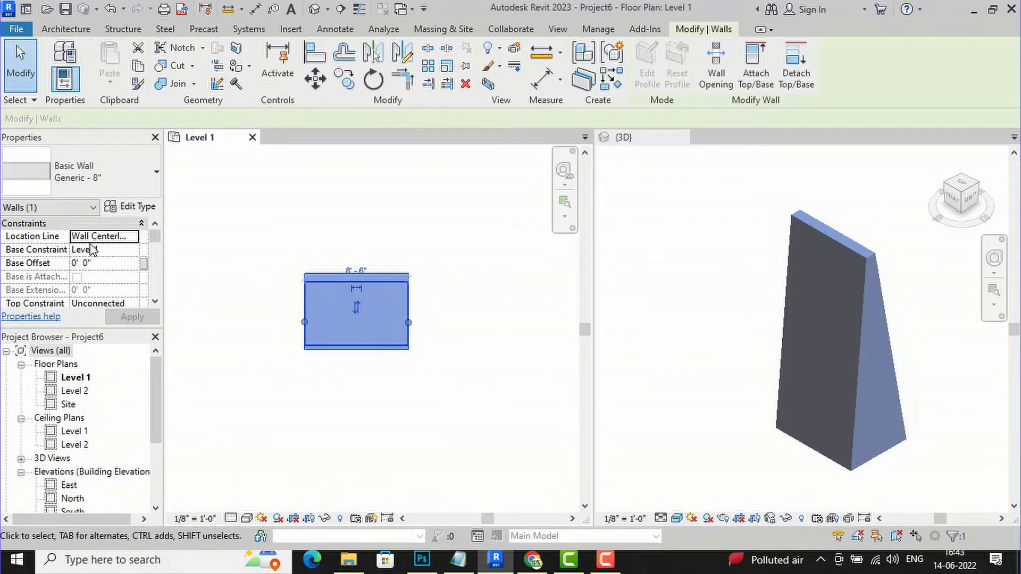
pyautogui.scroll(-5, 95, 252)
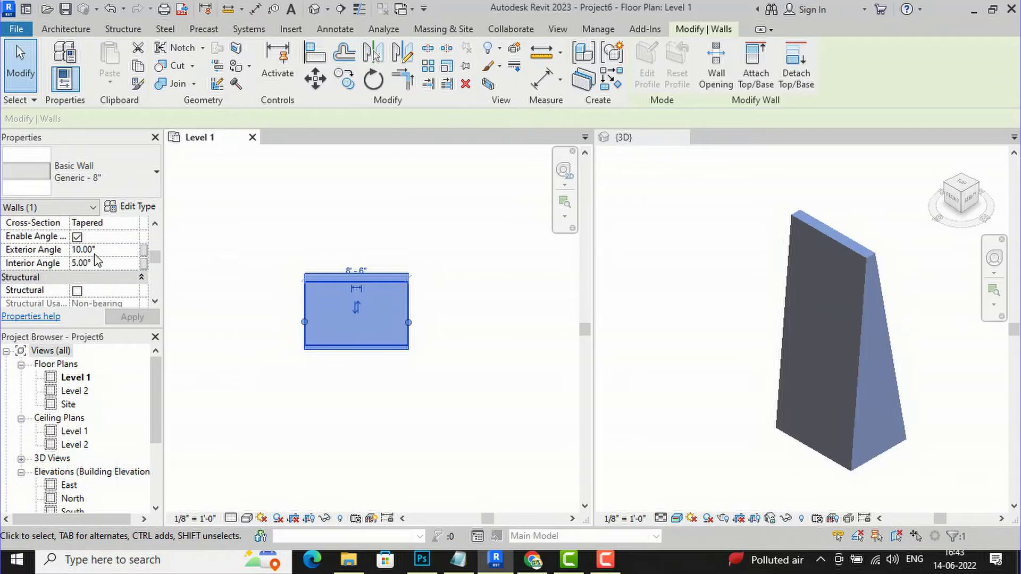
# Reset the exterior and interior angles to 0° so the wall stands upright
pyautogui.click(105, 250)
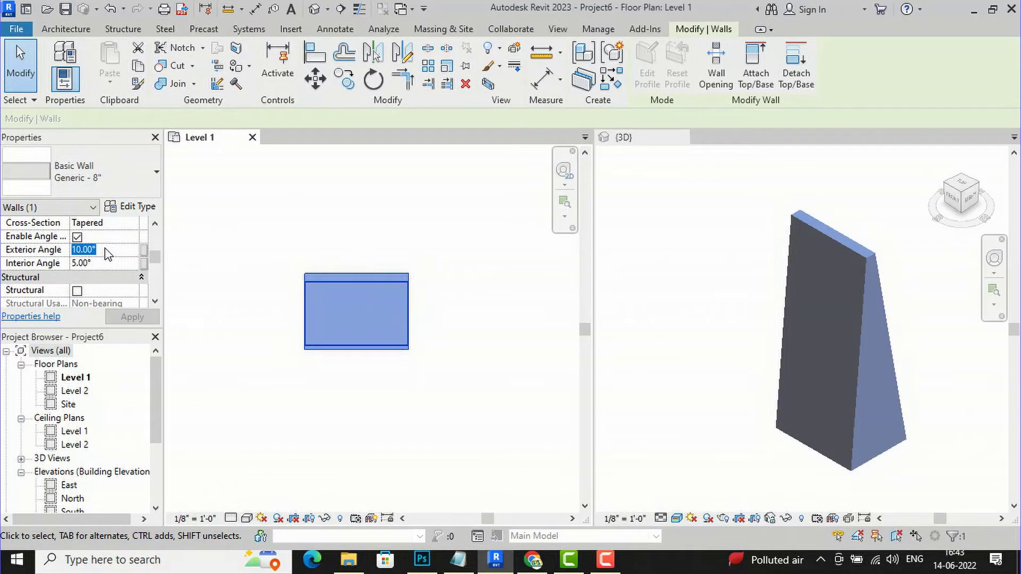
pyautogui.write('0')
pyautogui.click(105, 266)
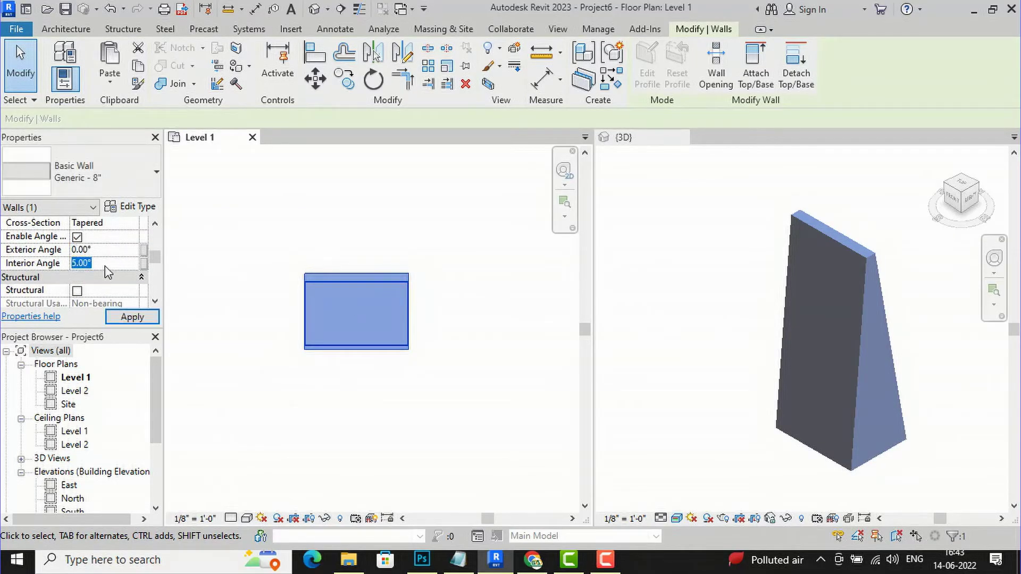
pyautogui.write('0')
pyautogui.click(119, 319)
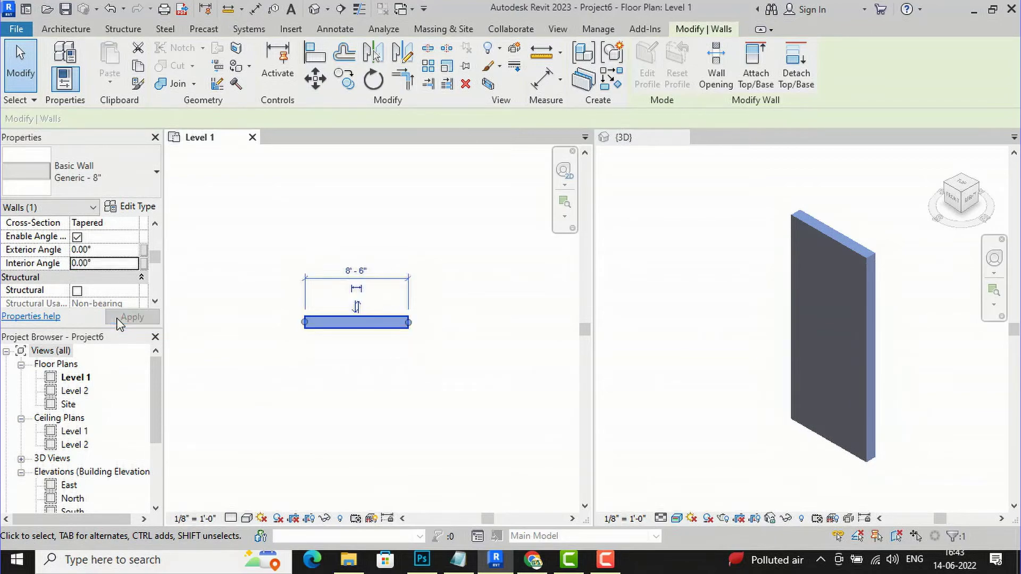
pyautogui.click(132, 208)
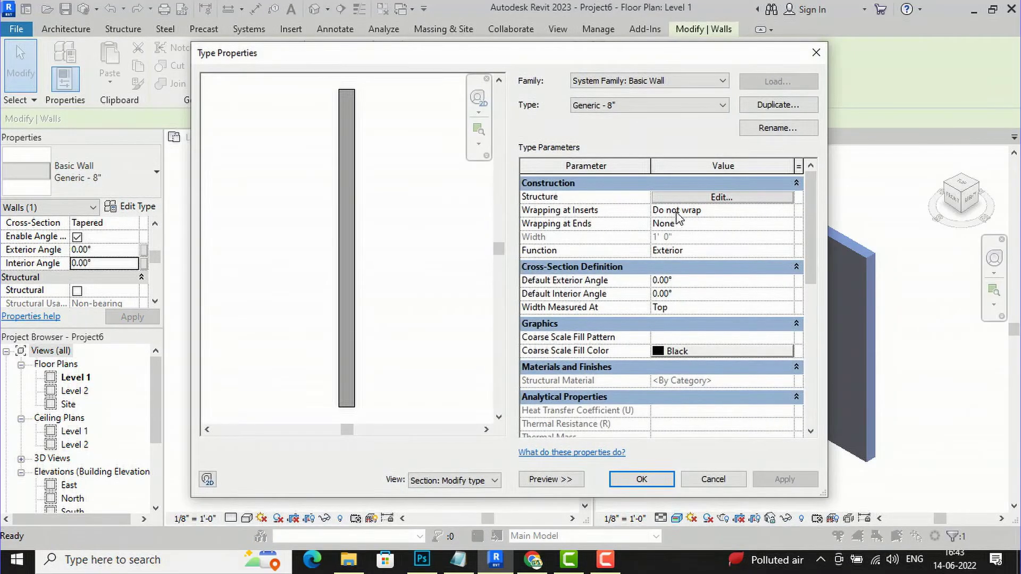
# Set the Generic - 8" width to be measured at Bottom, apply, then activate the 3D view
pyautogui.click(712, 198)
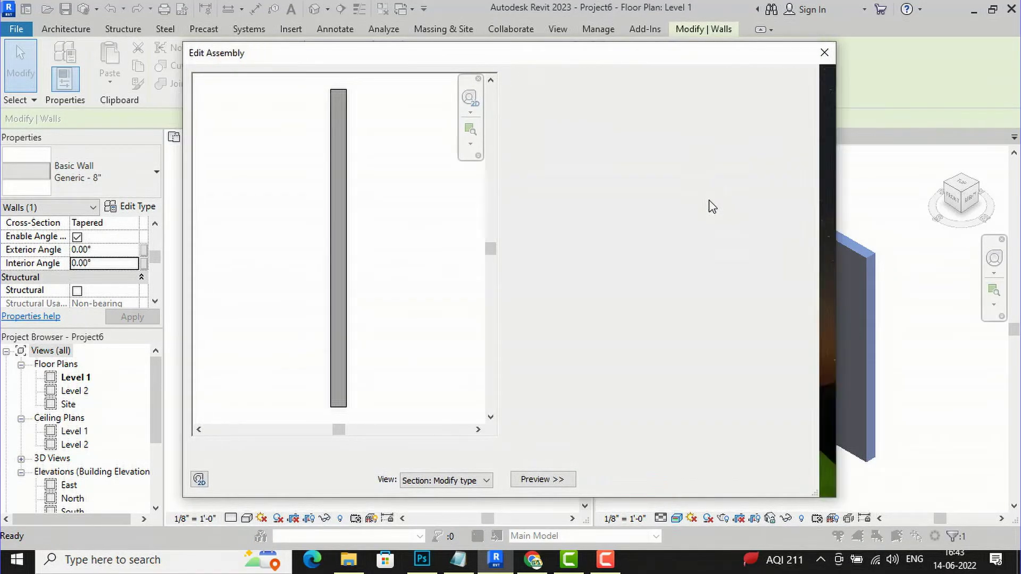
pyautogui.click(658, 467)
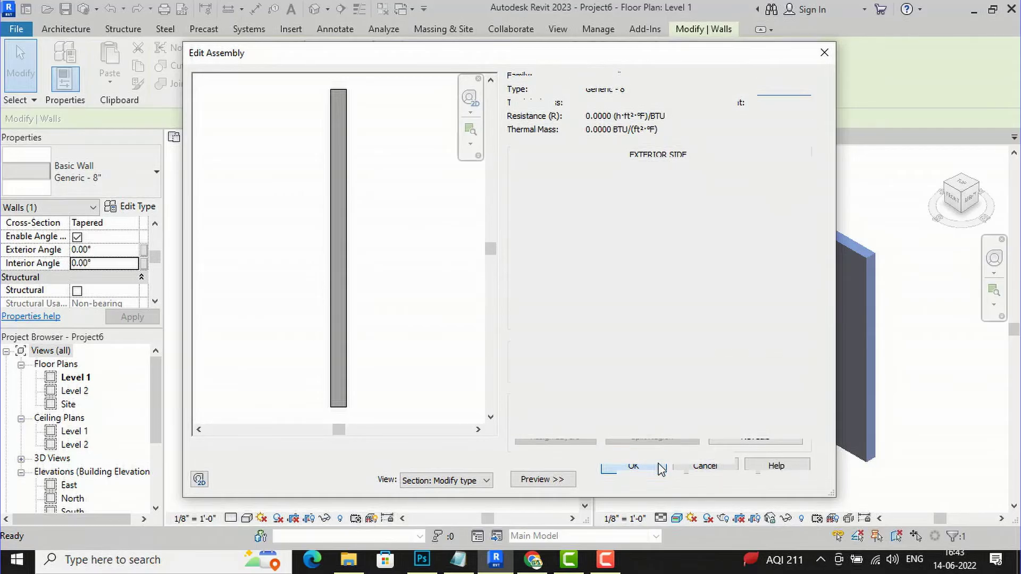
pyautogui.click(704, 307)
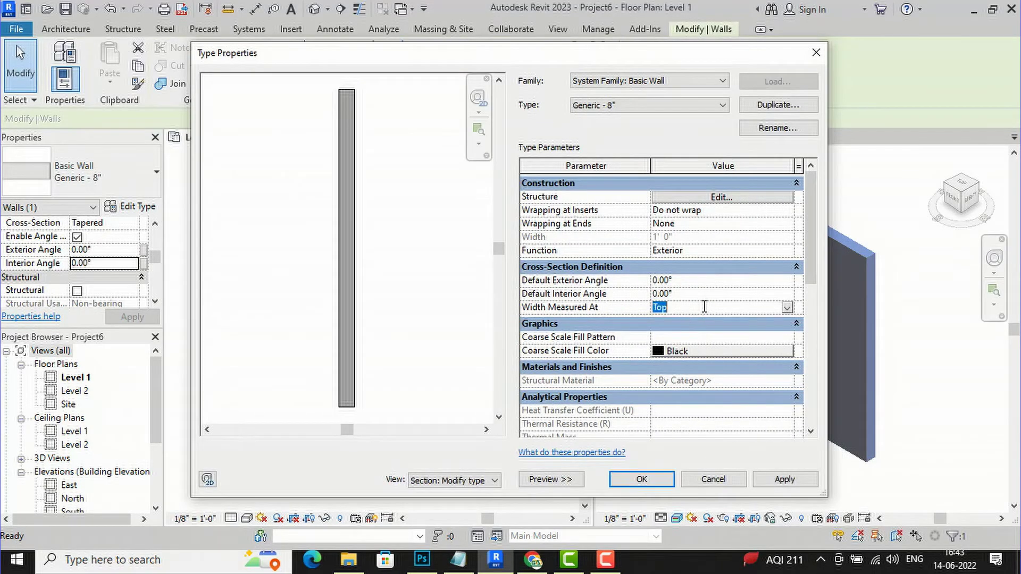
pyautogui.click(786, 308)
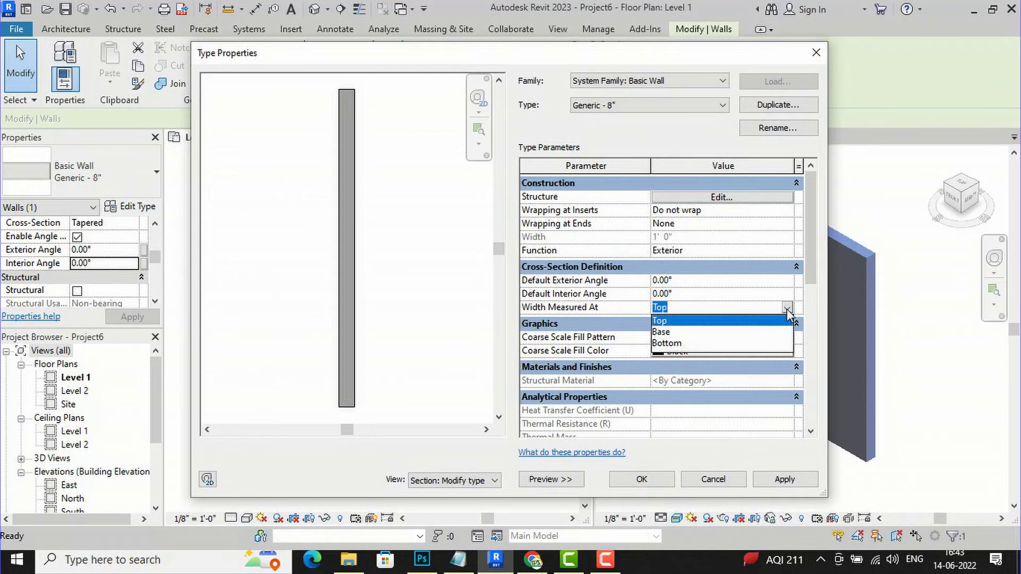
pyautogui.click(665, 346)
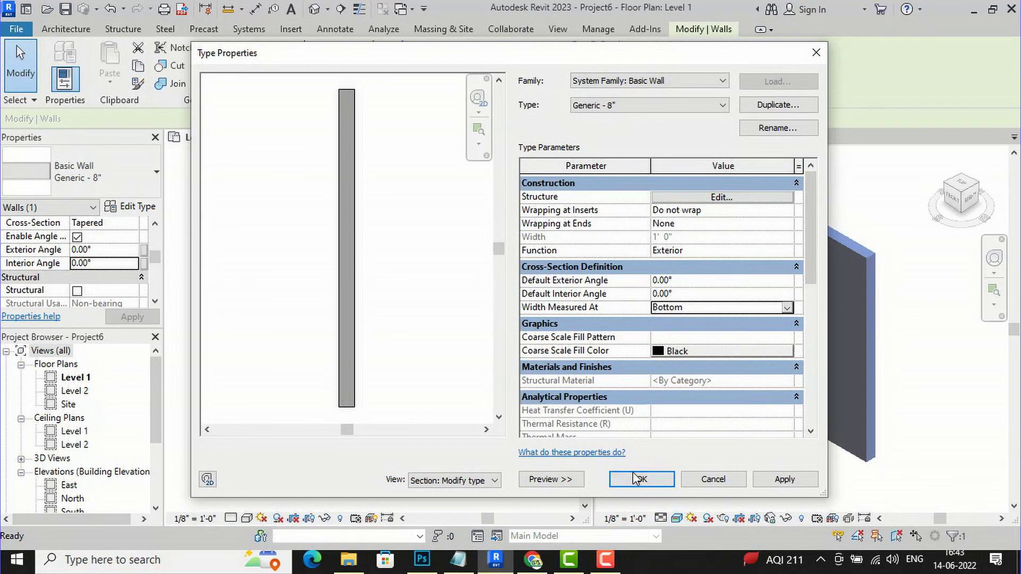
pyautogui.click(785, 480)
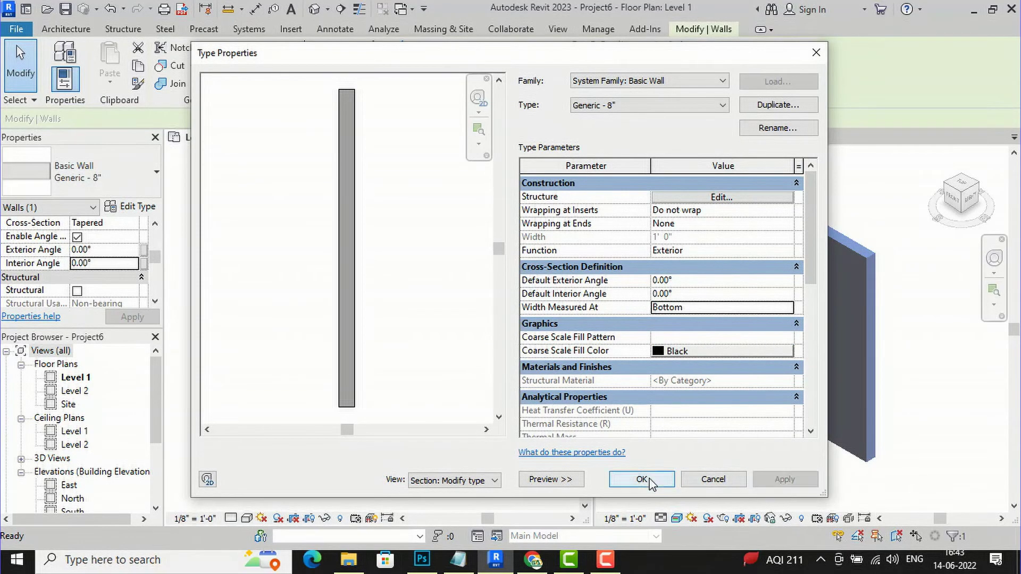
pyautogui.click(650, 482)
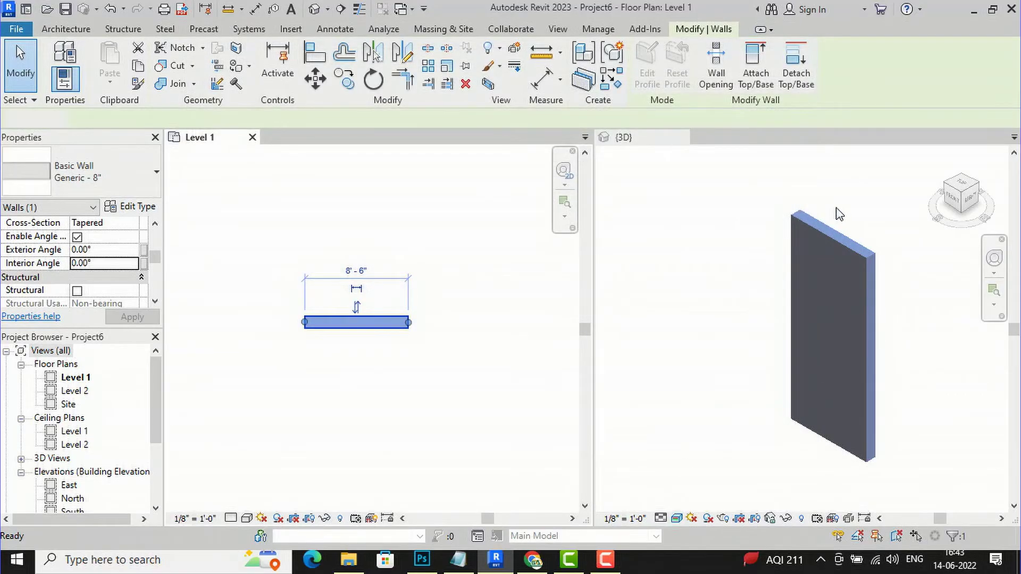
pyautogui.click(837, 218)
pyautogui.click(925, 363)
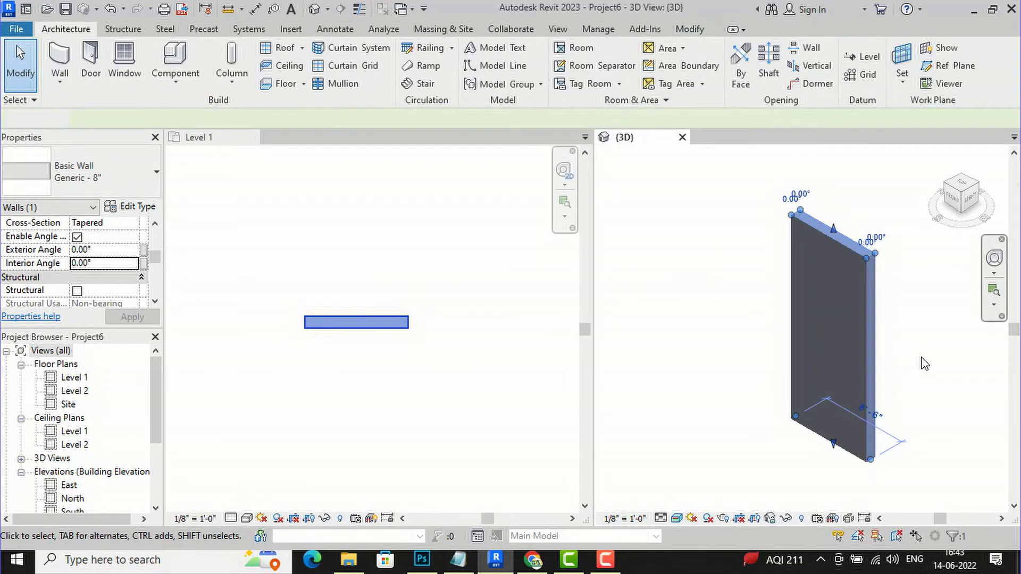
# Select the wall in 3D and try a 3° exterior angle, which is rejected as self-intersecting
pyautogui.click(873, 330)
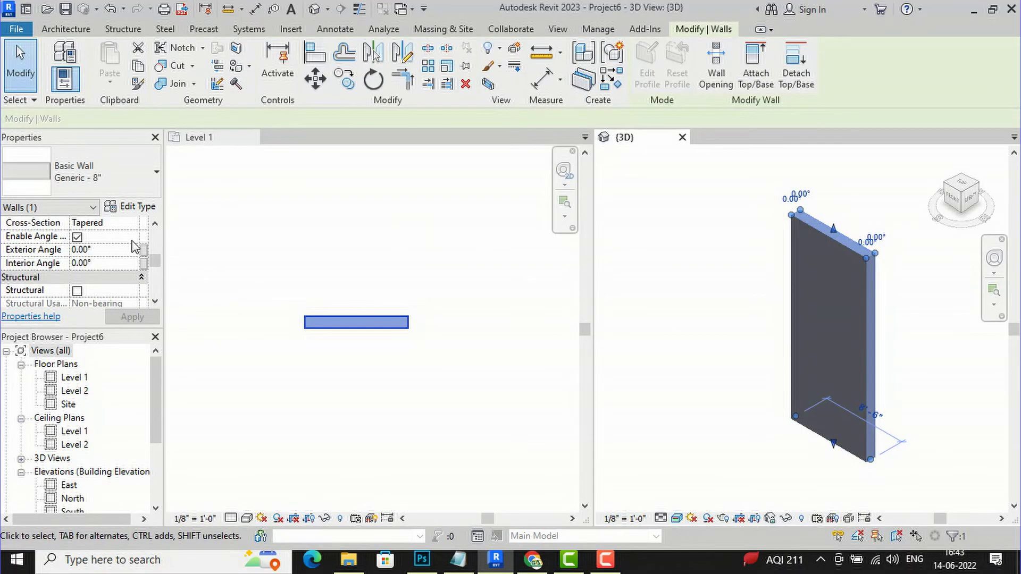
pyautogui.click(112, 254)
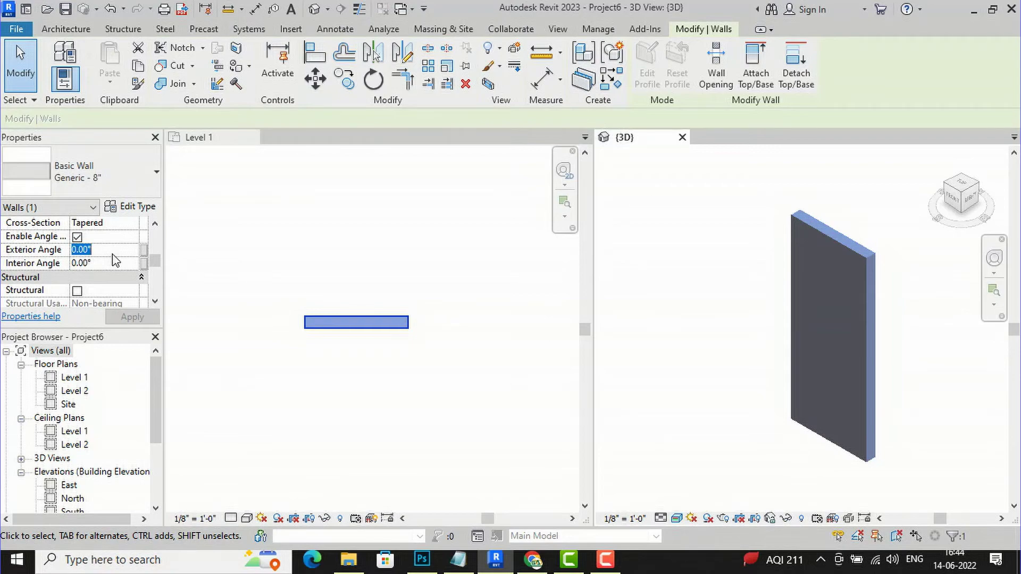
pyautogui.write('3')
pyautogui.click(128, 318)
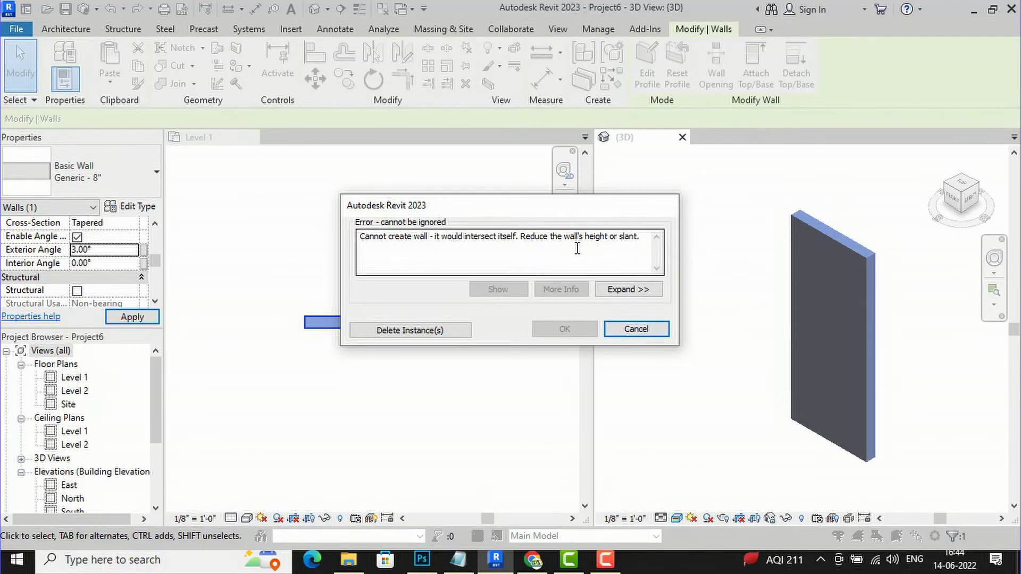
pyautogui.click(636, 330)
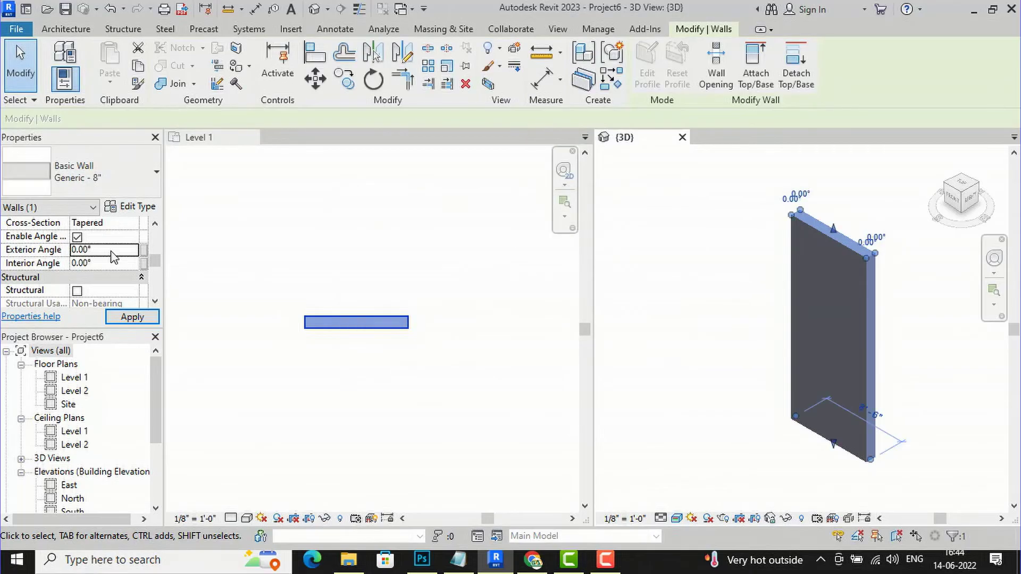
# Apply a 1° exterior angle, reorient the 3D view, then change it to 2°
pyautogui.write('1')
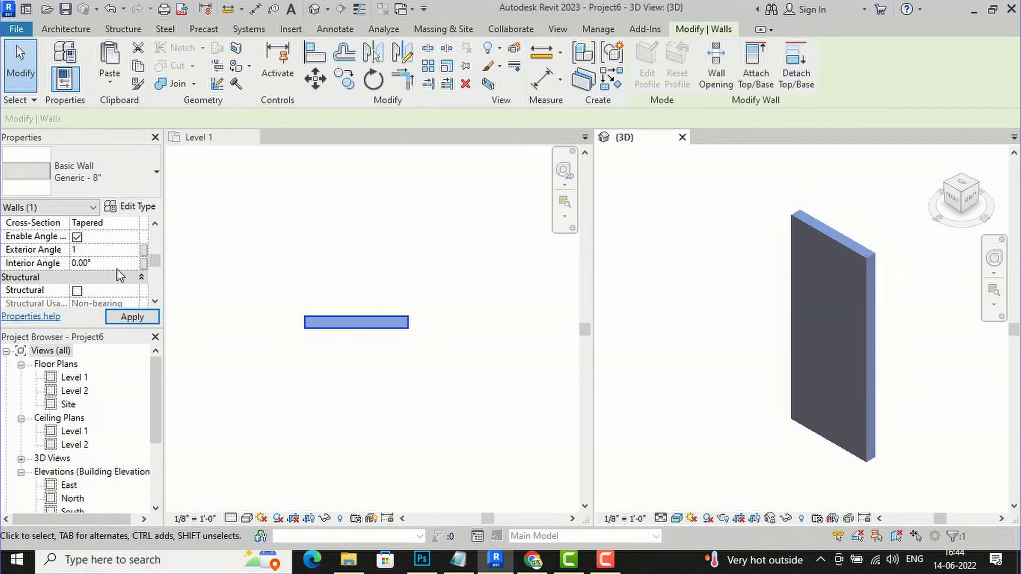
pyautogui.click(130, 317)
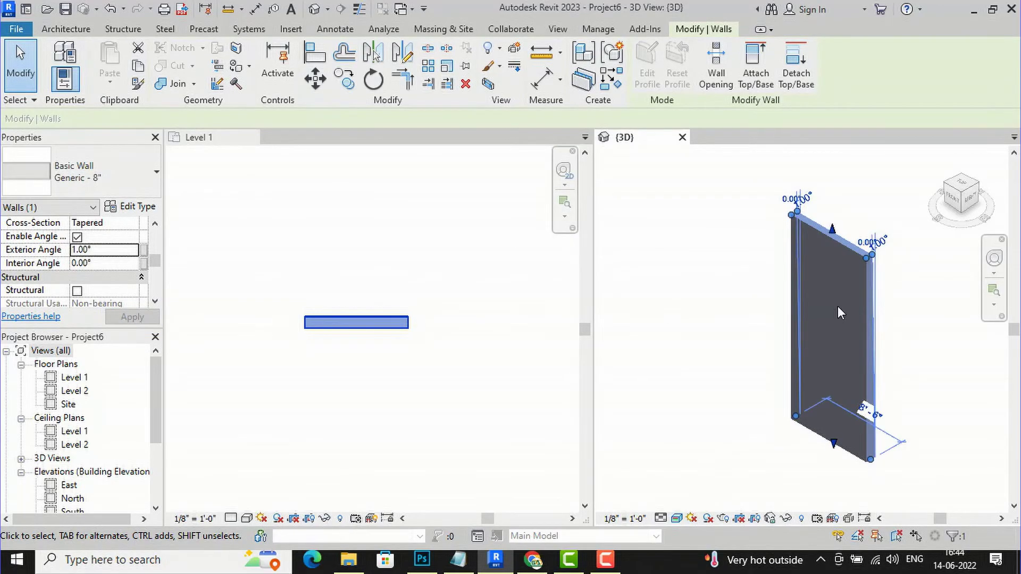
pyautogui.scroll(2, 846, 273)
pyautogui.scroll(-2, 684, 226)
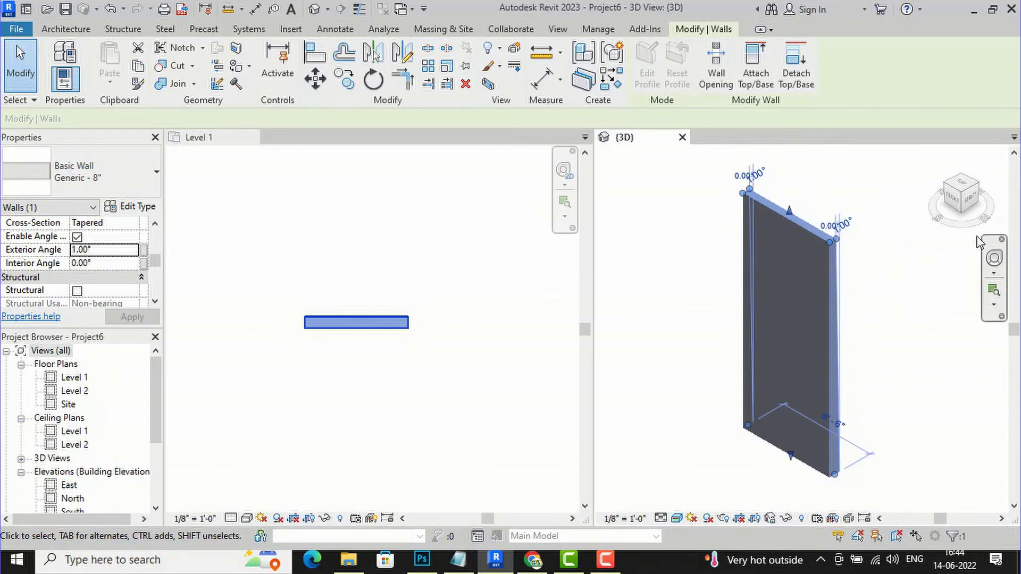
pyautogui.click(957, 223)
pyautogui.moveTo(957, 223); pyautogui.dragTo(668, 209)
pyautogui.scroll(4, 823, 292)
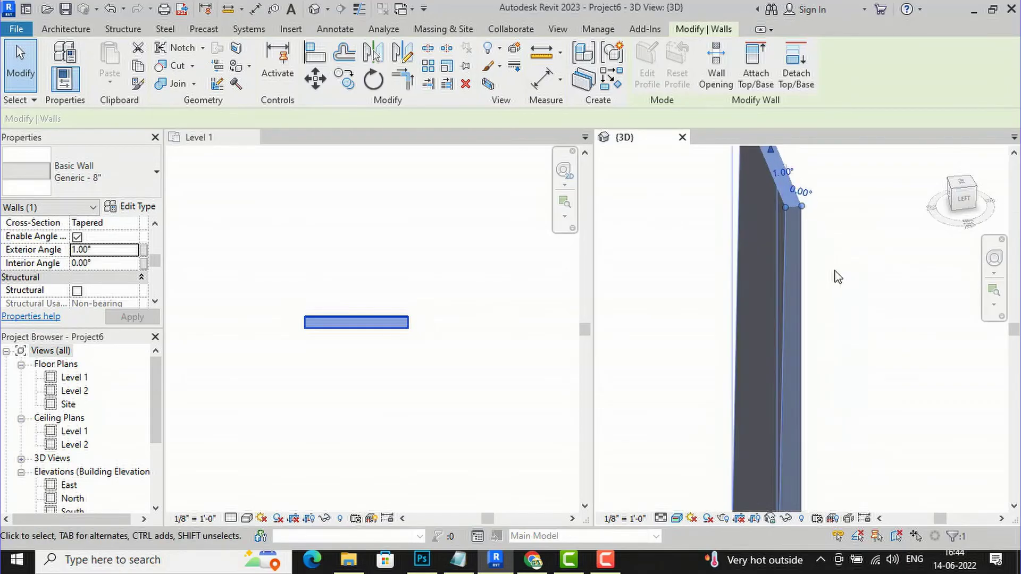
pyautogui.click(891, 282)
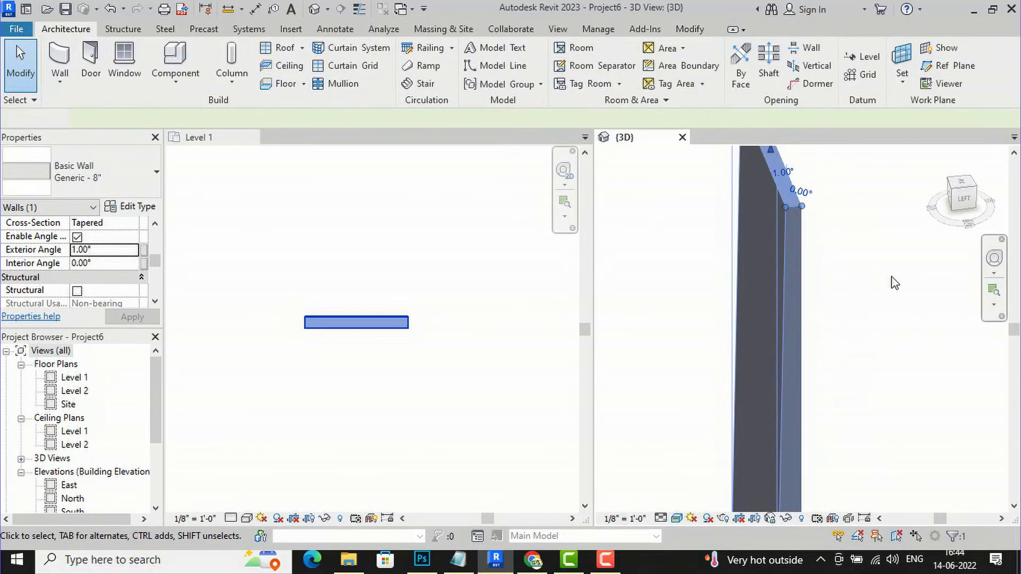
pyautogui.click(791, 209)
pyautogui.scroll(-2, 719, 201)
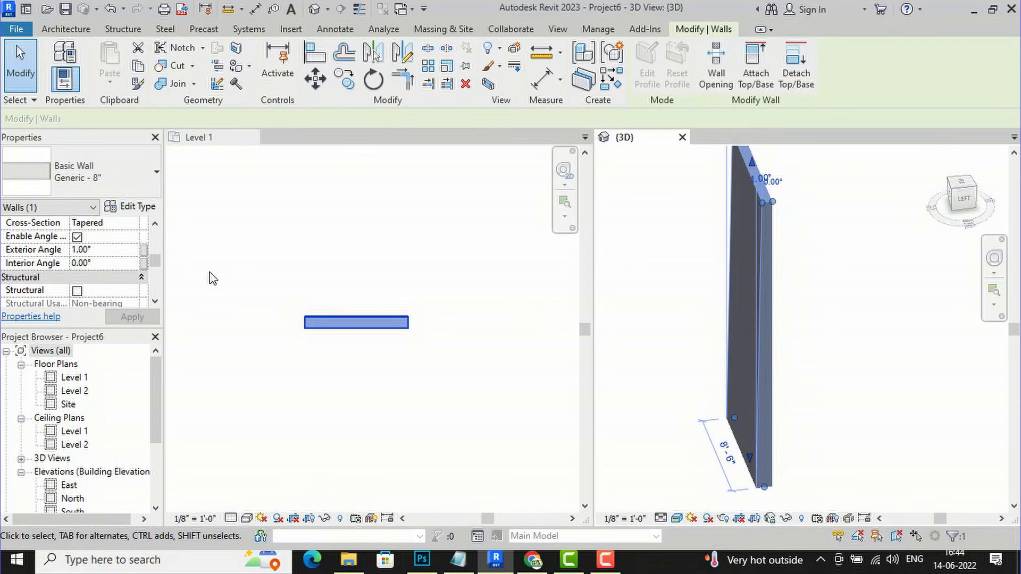
pyautogui.click(102, 254)
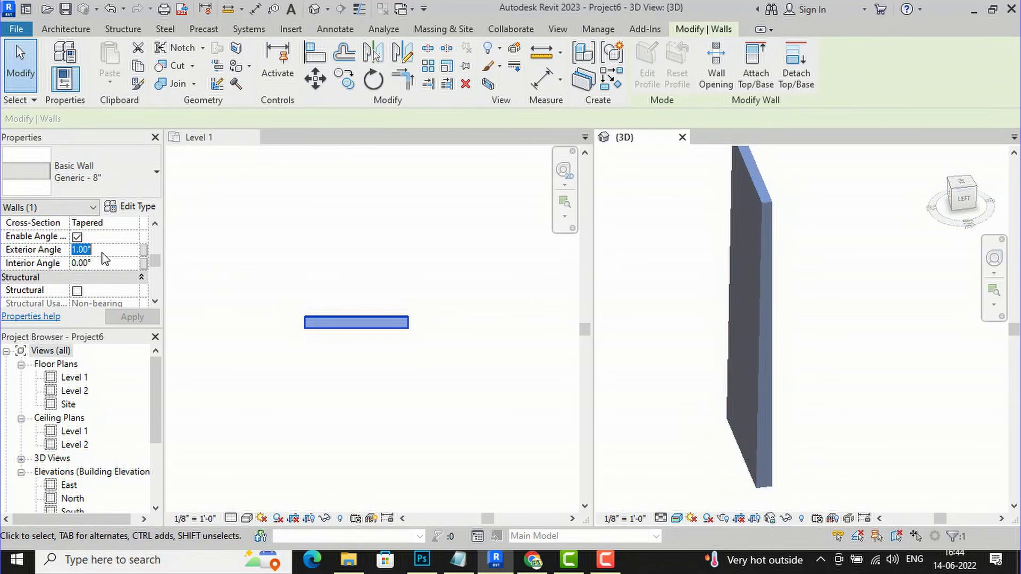
pyautogui.click(132, 317)
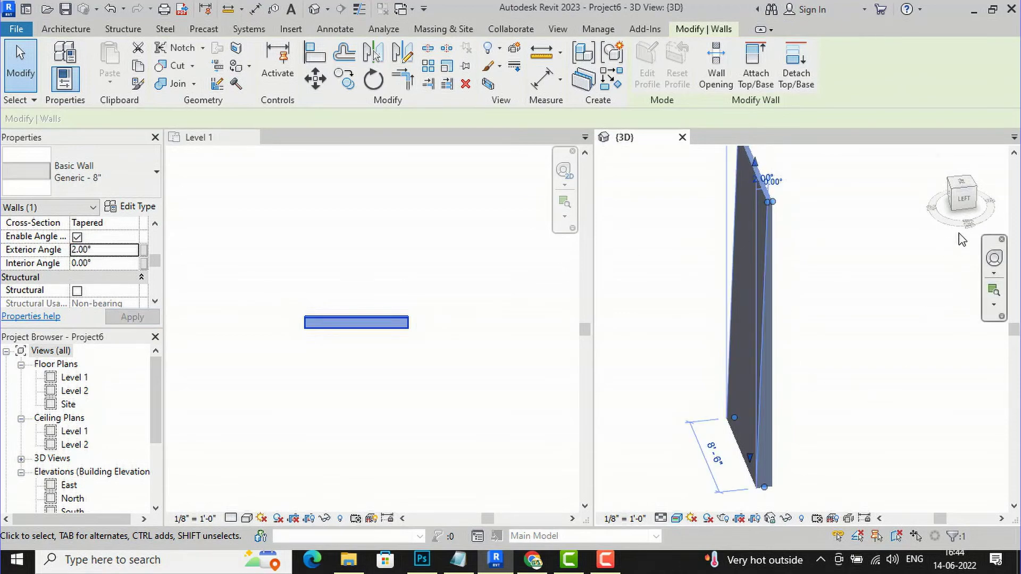
# Check the taper edge-on, then try a 5° exterior angle, which is rejected
pyautogui.click(969, 201)
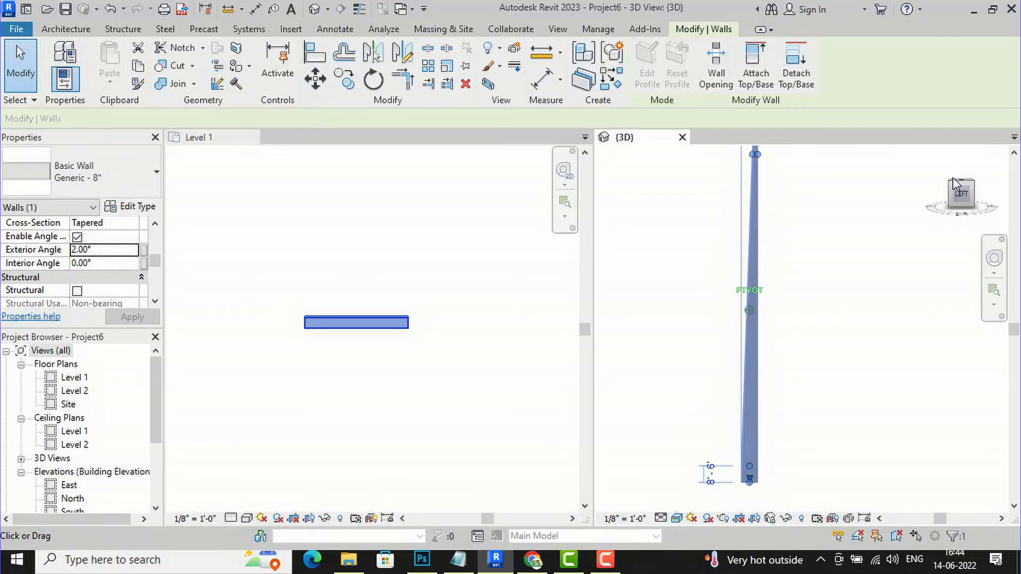
pyautogui.click(965, 196)
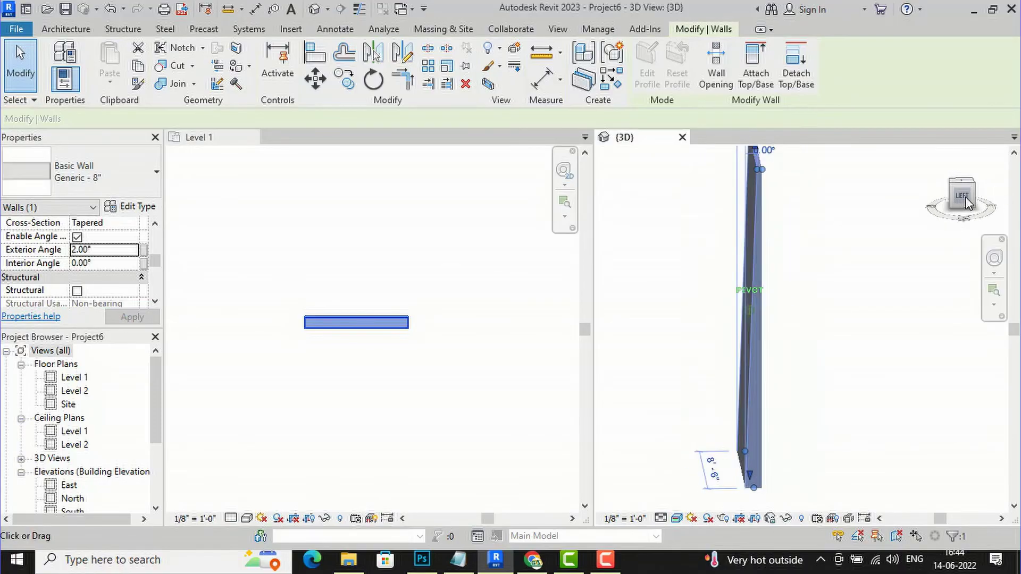
pyautogui.click(966, 210)
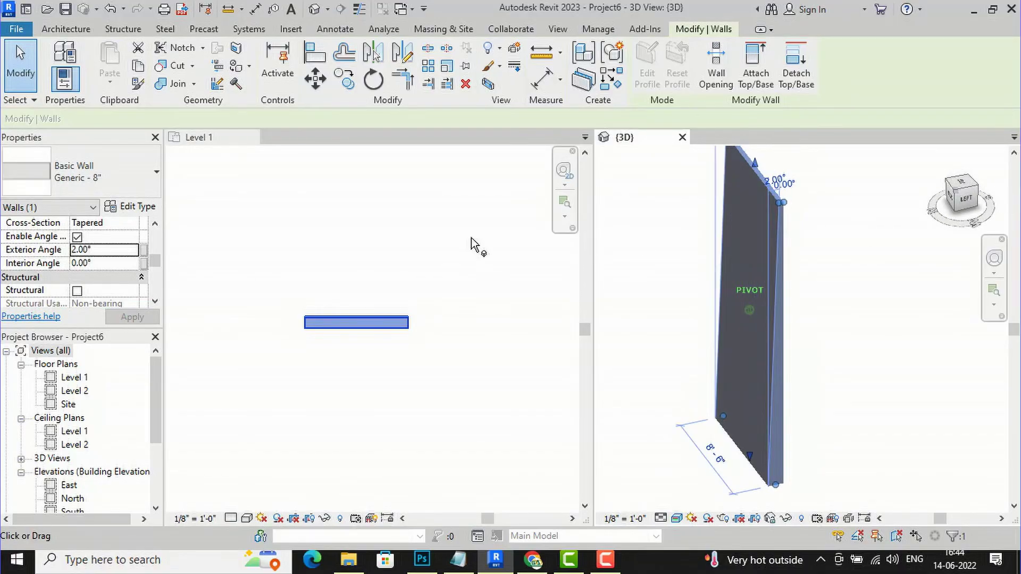
pyautogui.click(109, 252)
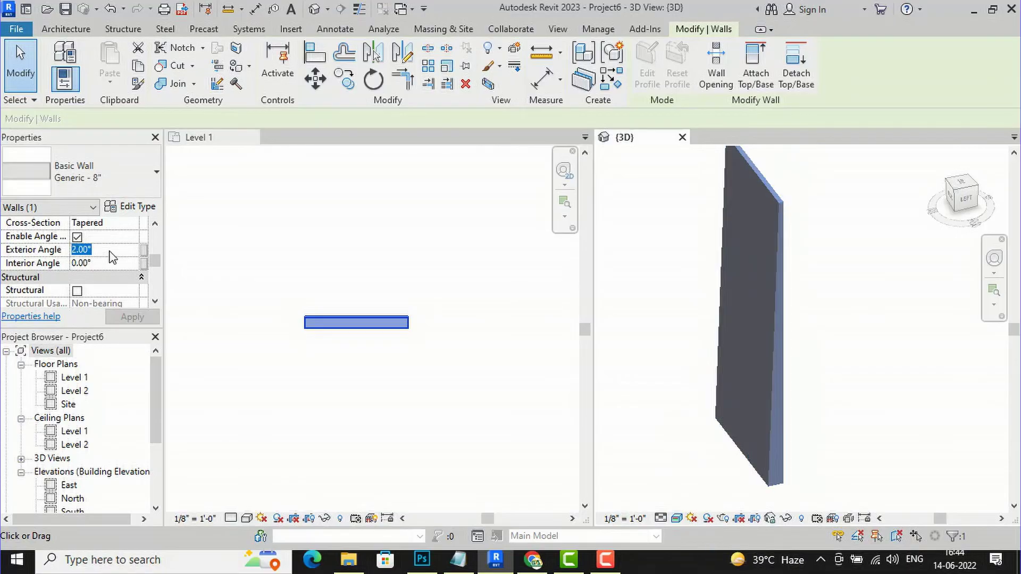
pyautogui.write('5')
pyautogui.click(121, 318)
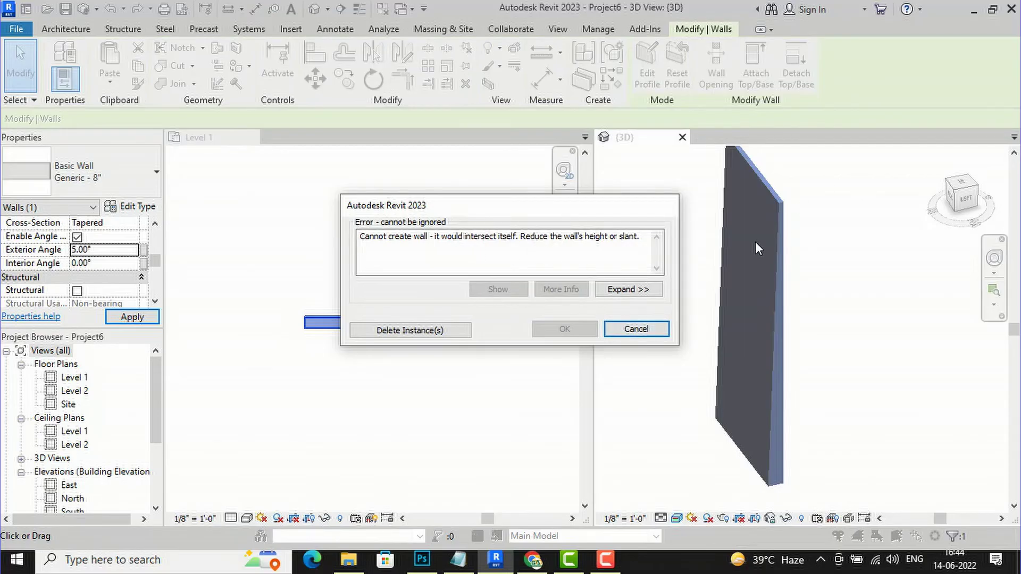
pyautogui.click(644, 330)
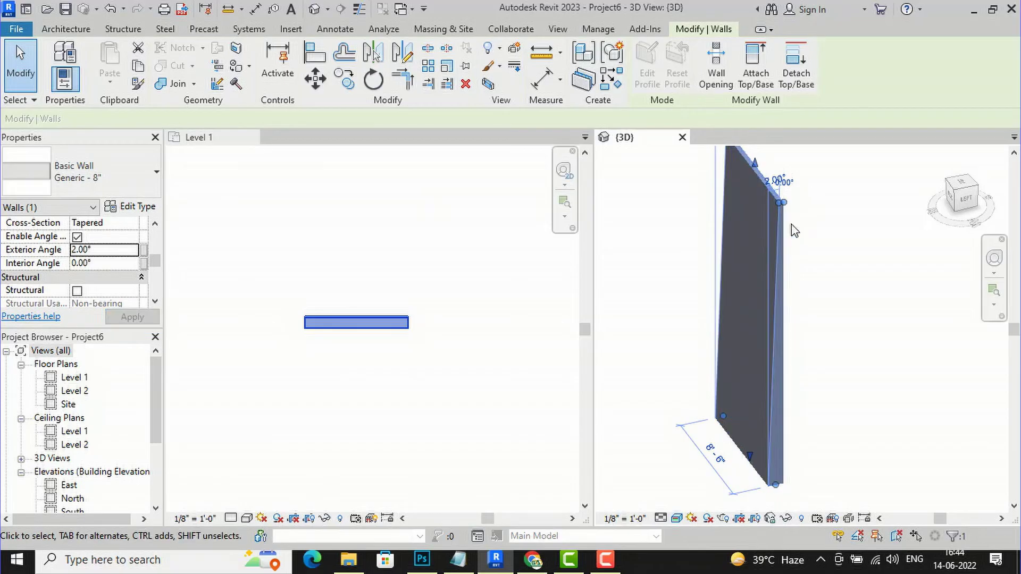
pyautogui.click(101, 264)
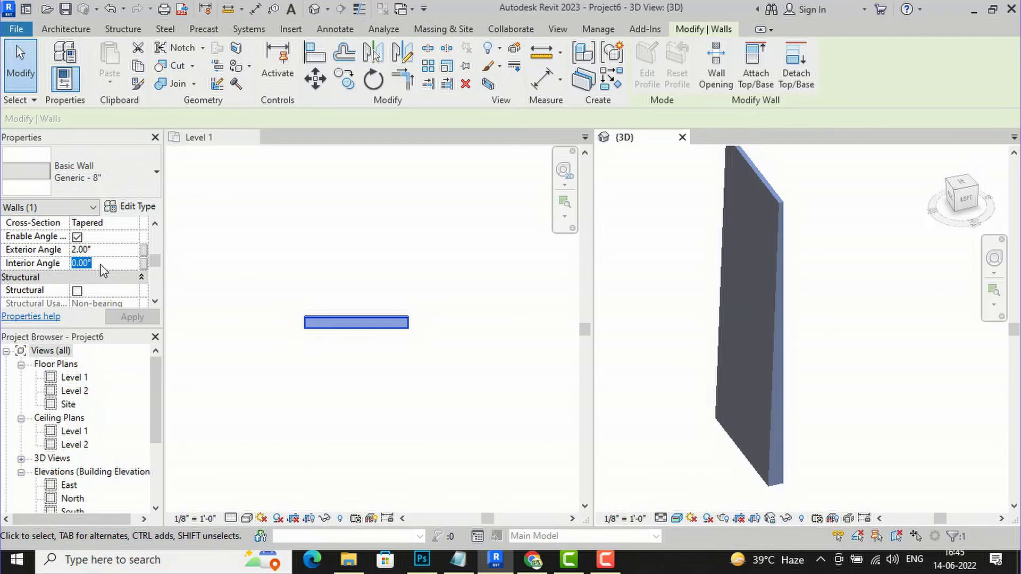
# Try a 5° interior angle, which is rejected, then apply -2° instead
pyautogui.write('5')
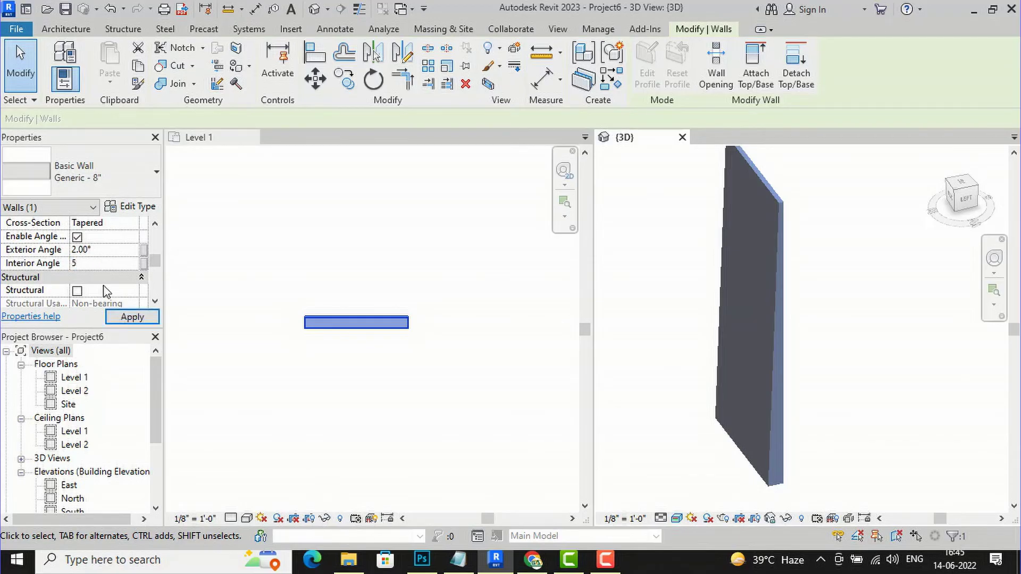
pyautogui.click(129, 319)
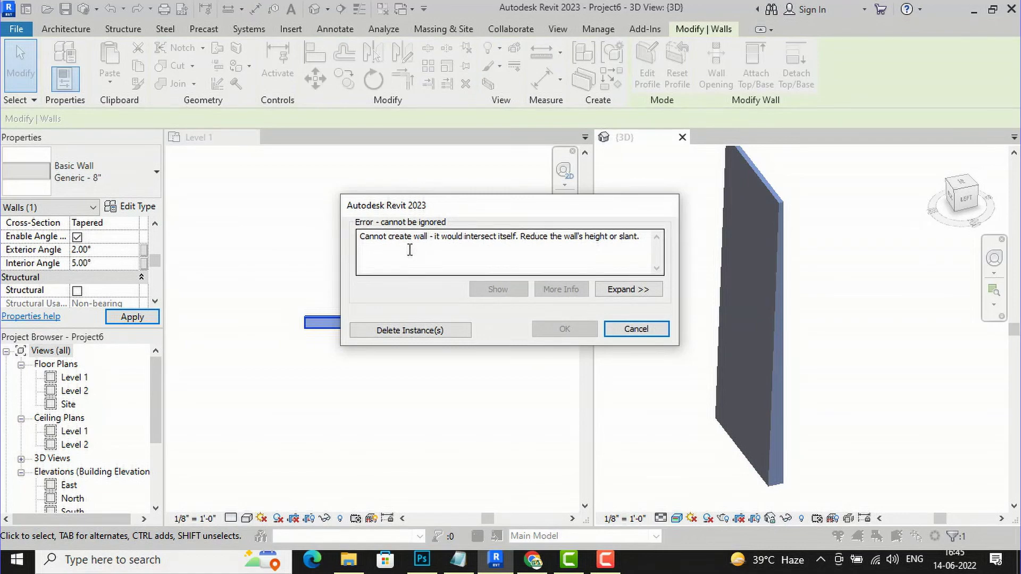
pyautogui.click(636, 330)
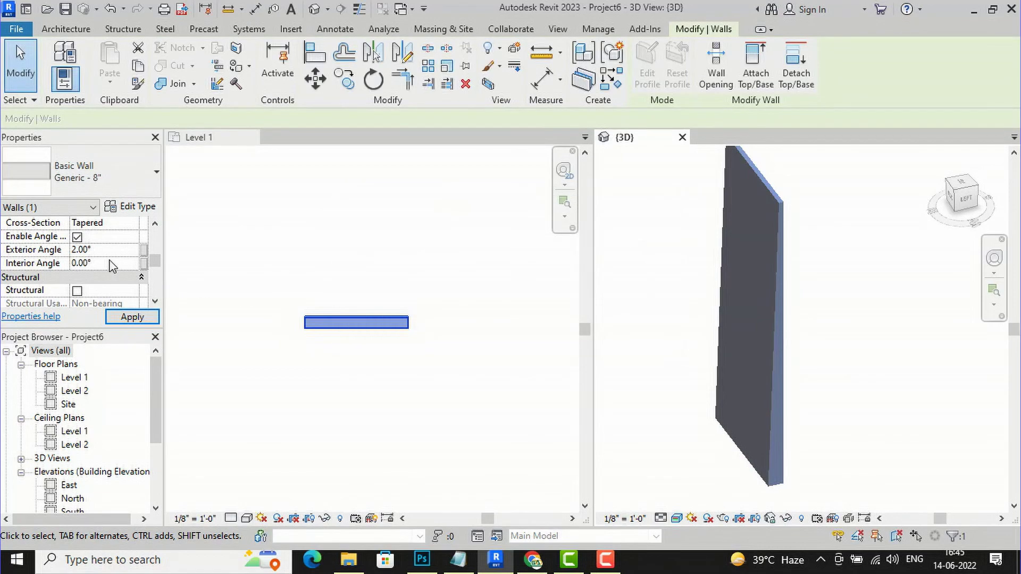
pyautogui.click(112, 263)
pyautogui.write('-2')
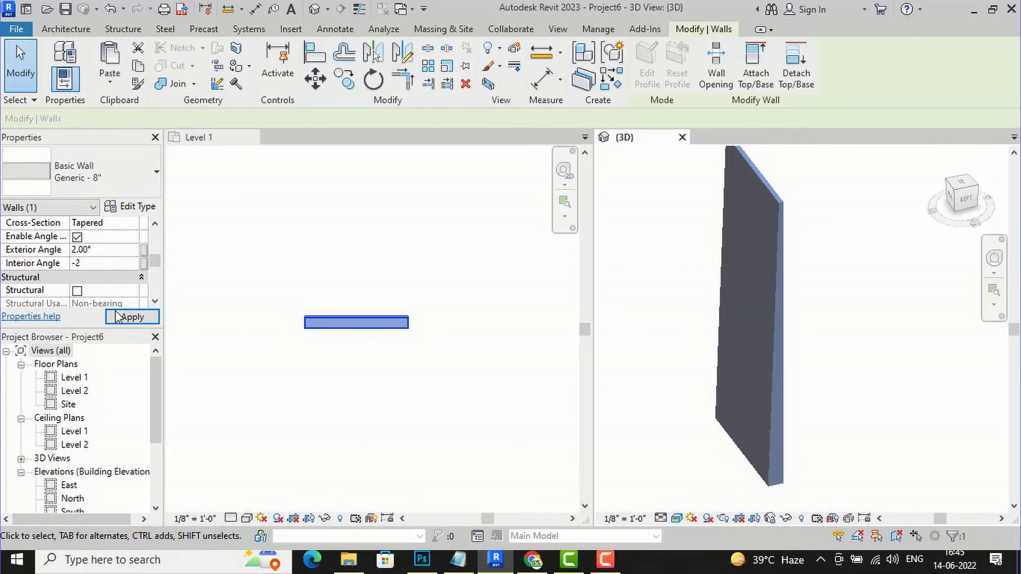
pyautogui.click(131, 317)
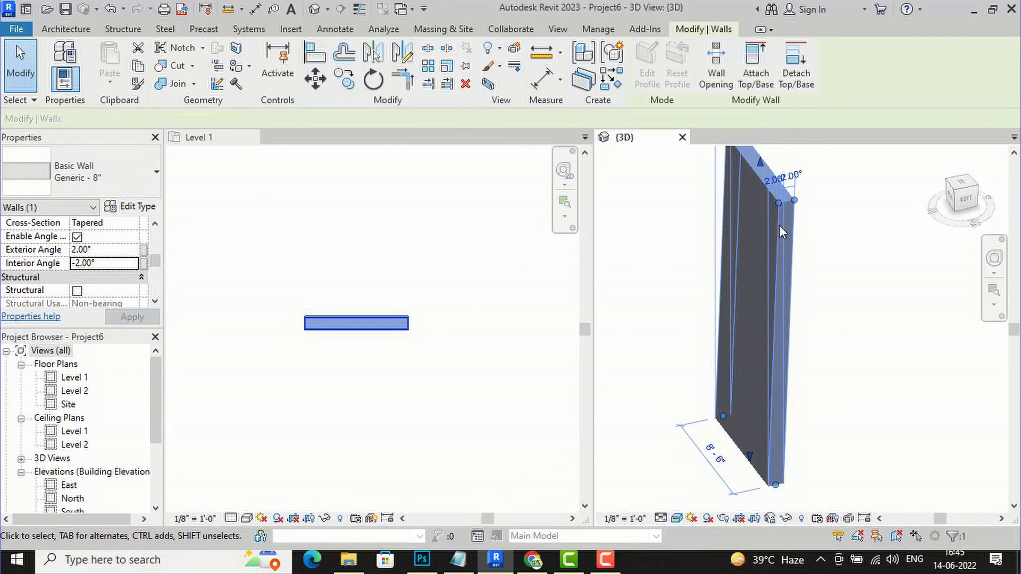
# Reselect the wall, set its exterior angle to 3°, and orbit the 3D view to inspect it
pyautogui.click(835, 214)
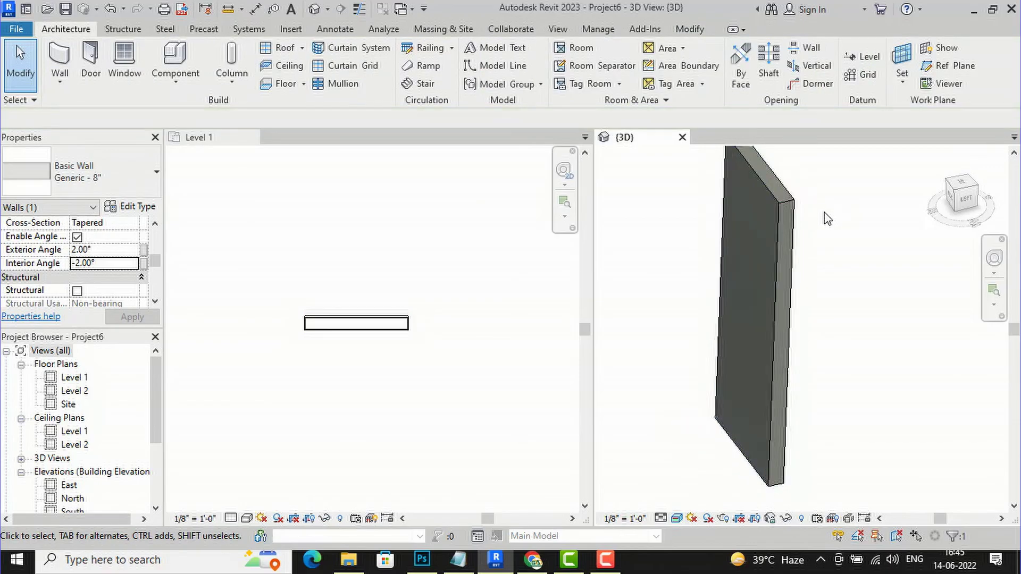
pyautogui.click(782, 209)
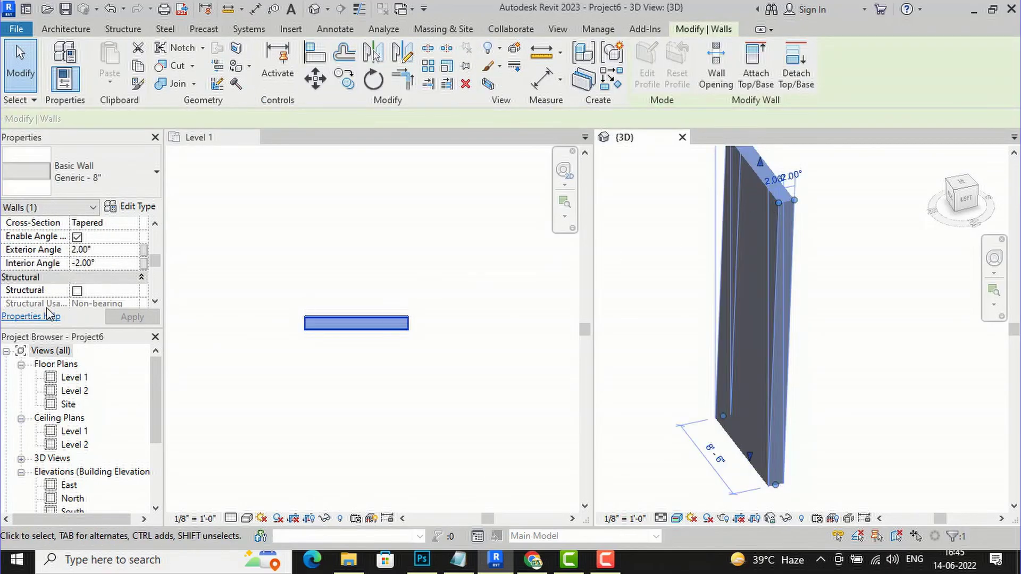
pyautogui.click(103, 251)
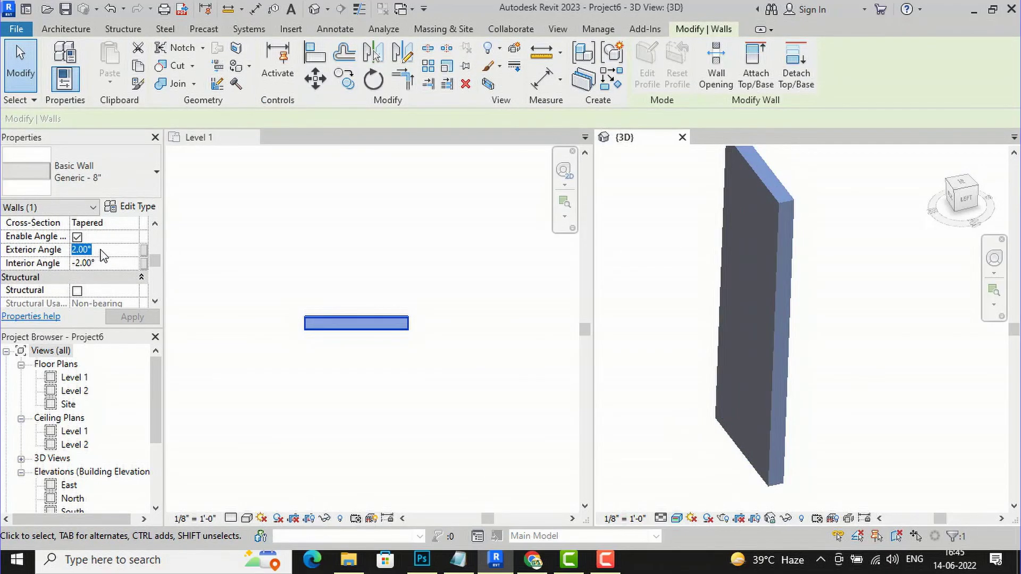
pyautogui.write('3')
pyautogui.click(128, 317)
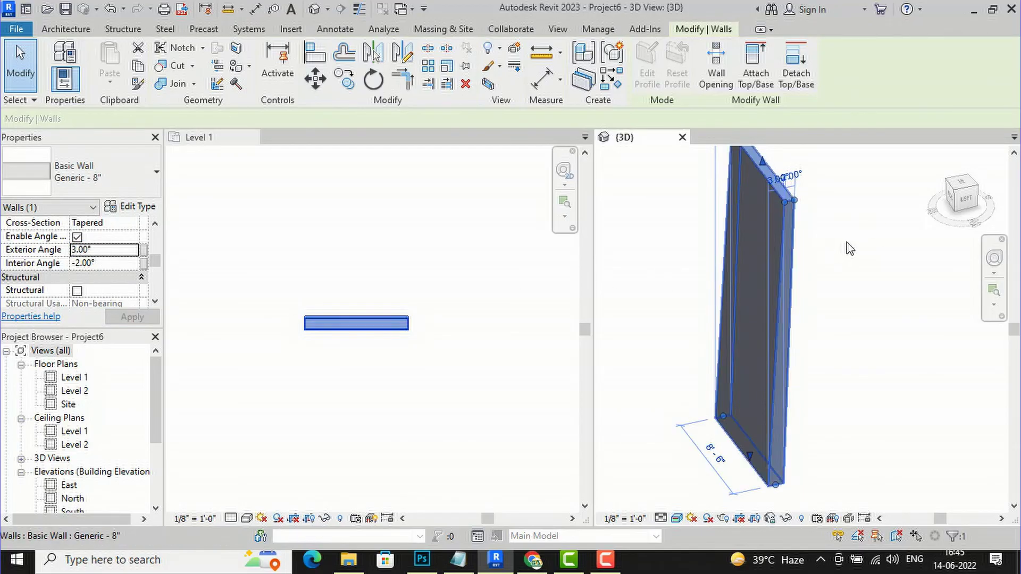
pyautogui.moveTo(952, 210)
pyautogui.mouseDown()
pyautogui.moveTo(846, 198)
pyautogui.moveTo(917, 191)
pyautogui.moveTo(633, 196)
pyautogui.mouseUp()
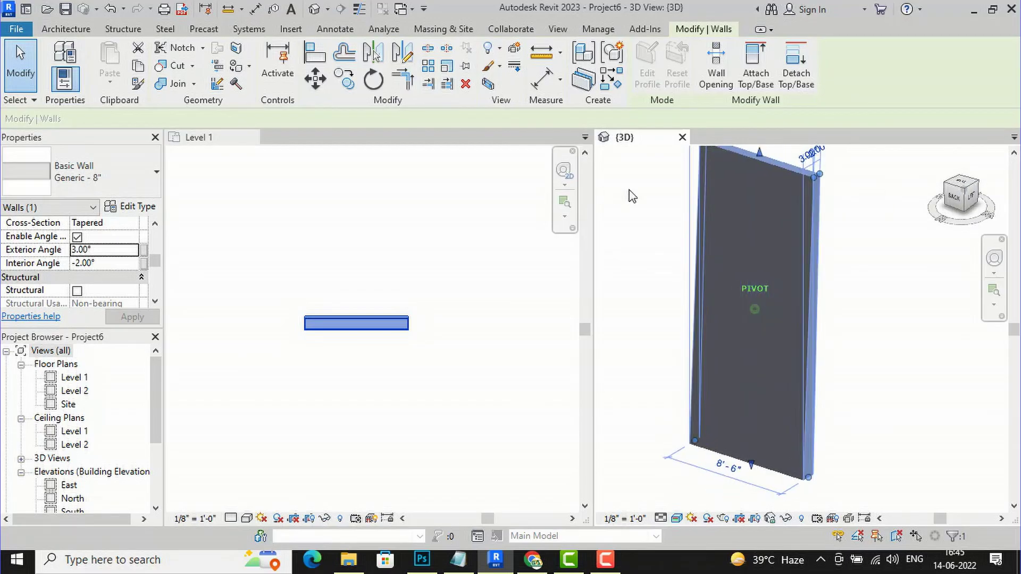
pyautogui.moveTo(698, 260); pyautogui.dragTo(698, 260)
pyautogui.scroll(-3, 454, 305)
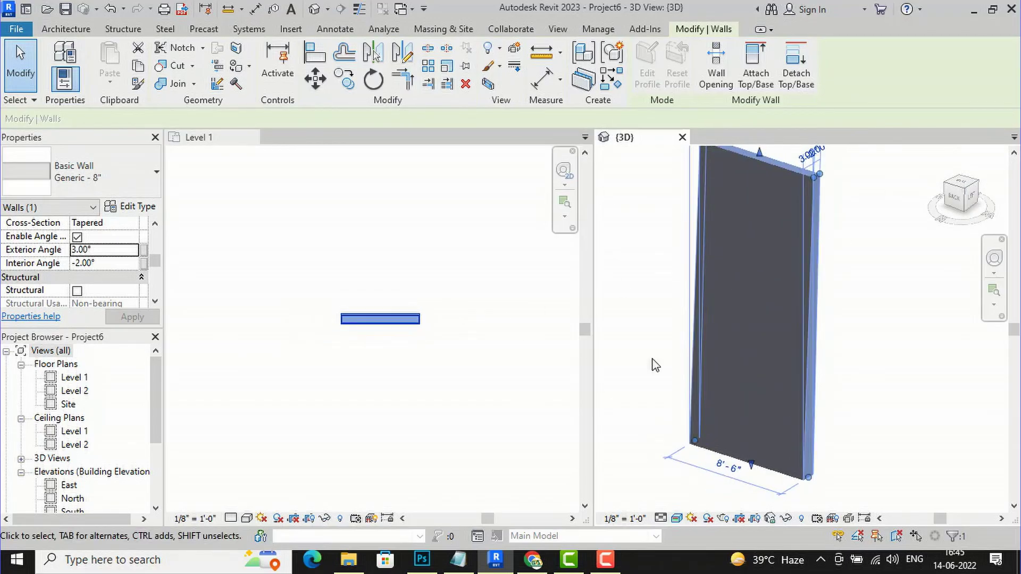
pyautogui.scroll(-1, 498, 318)
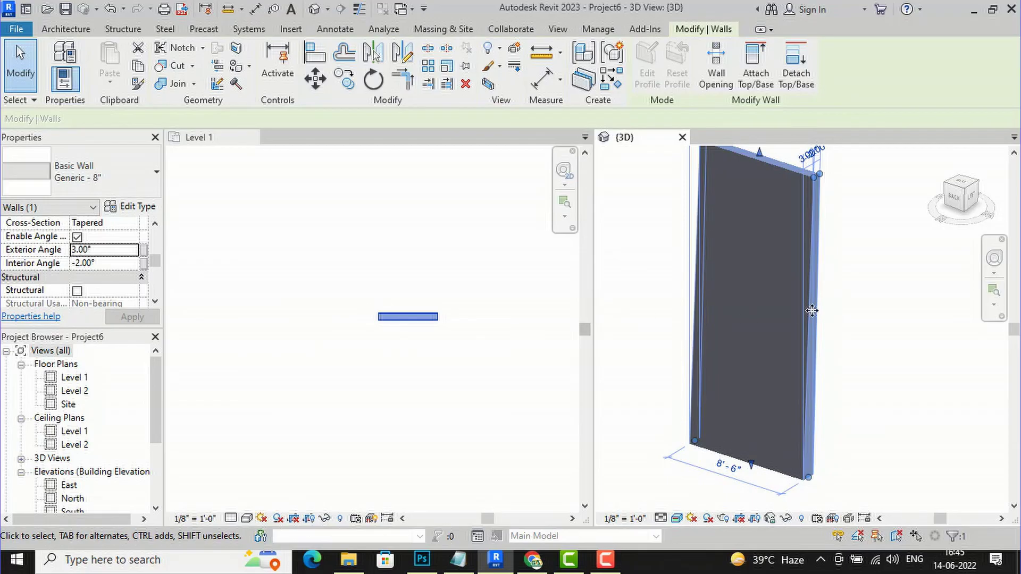